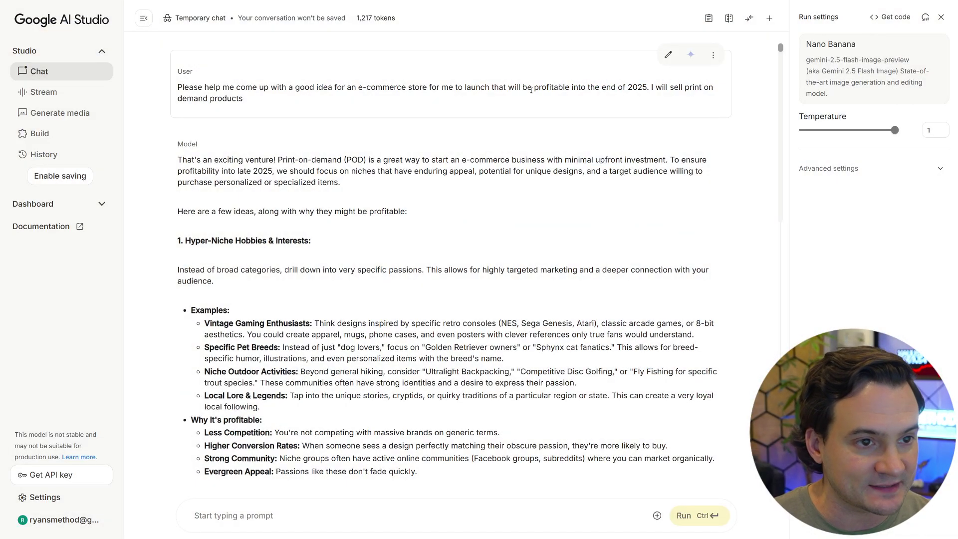
Zoom the AI Studio chat to 175% and read the niche ideas, down to Vintage Gaming Enthusiasts.
{"action": "left_click_drag", "start_coordinate": [531, 90], "coordinate": [644, 103]}
{"action": "left_click", "coordinate": [494, 107]}
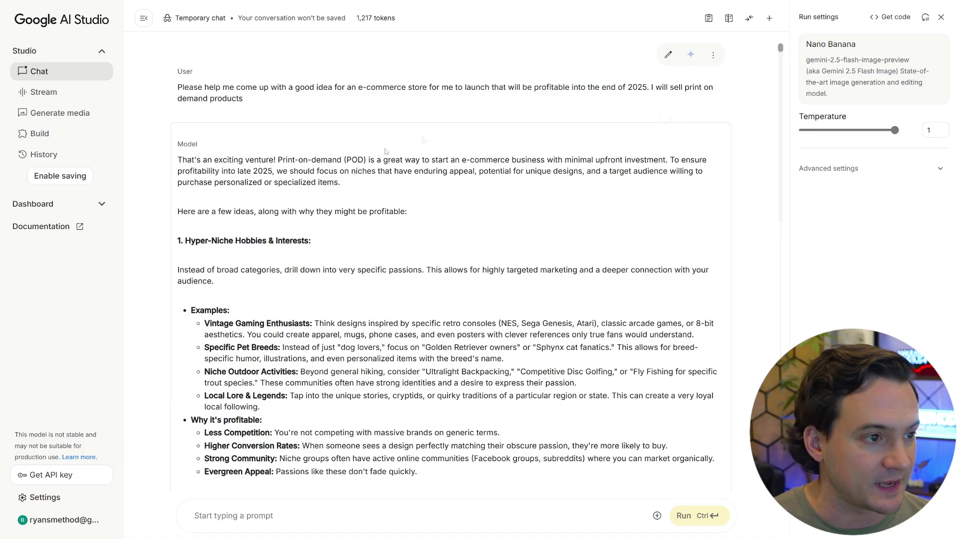
{"action": "key", "text": "ctrl+plus"}
{"action": "key", "text": "ctrl+plus"}
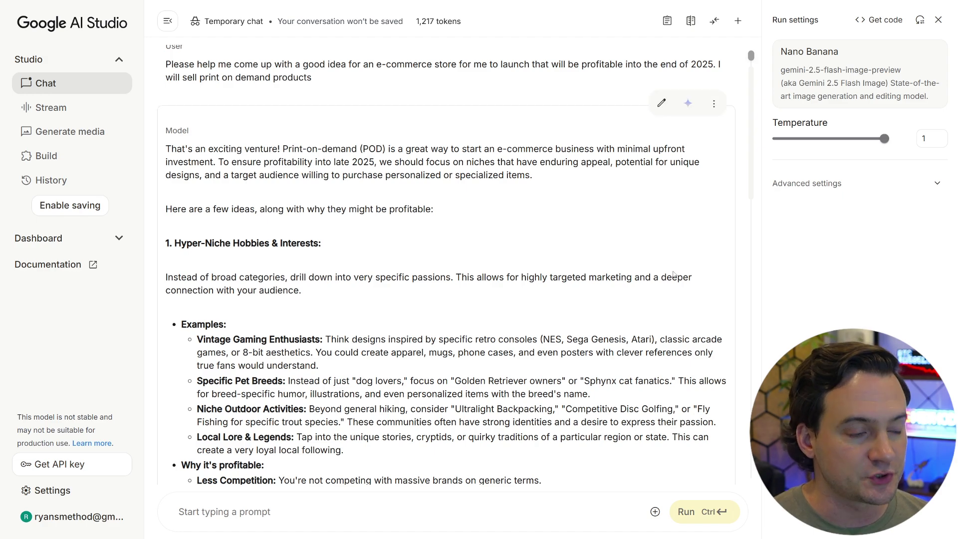
{"action": "scroll", "coordinate": [666, 279], "scroll_direction": "down", "scroll_amount": 1}
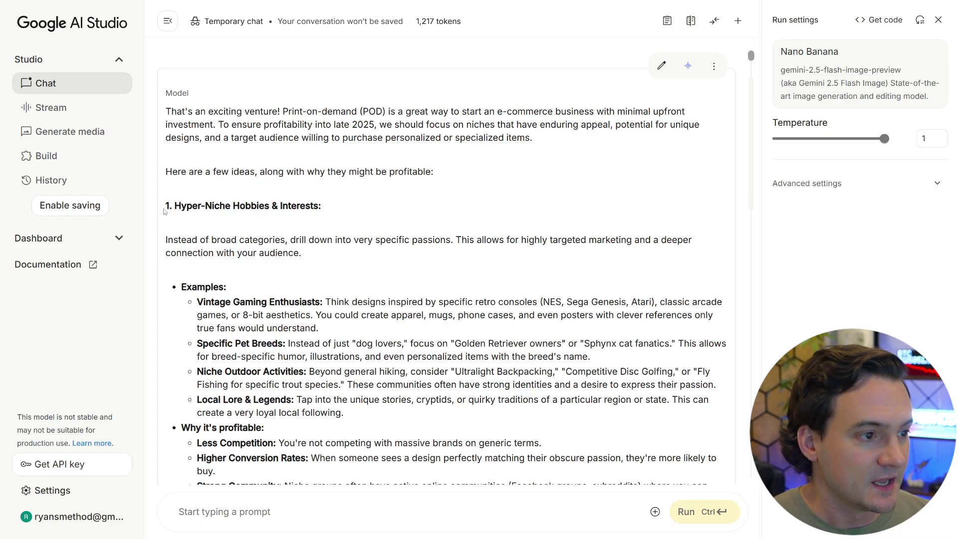
{"action": "left_click_drag", "start_coordinate": [165, 209], "coordinate": [319, 208]}
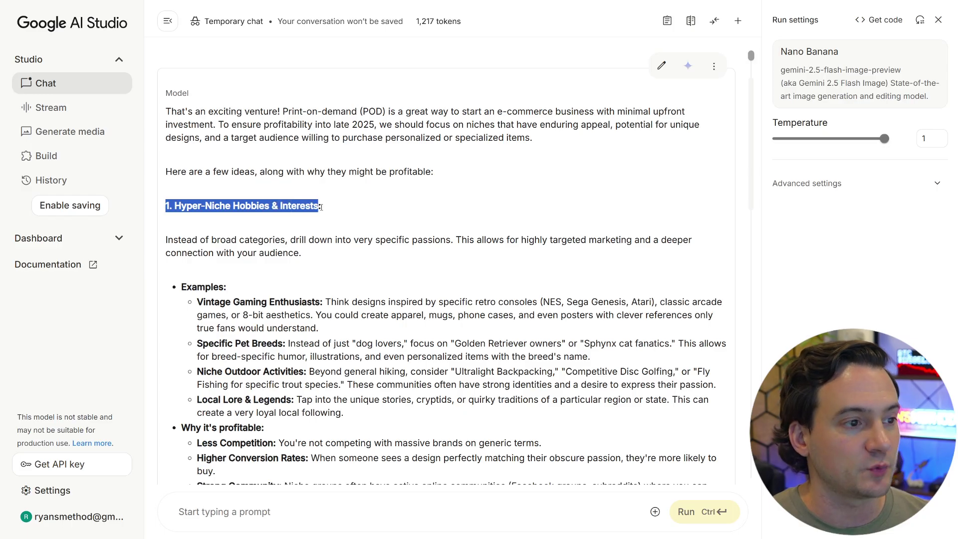
{"action": "left_click", "coordinate": [322, 208]}
{"action": "scroll", "coordinate": [449, 259], "scroll_direction": "down", "scroll_amount": 1}
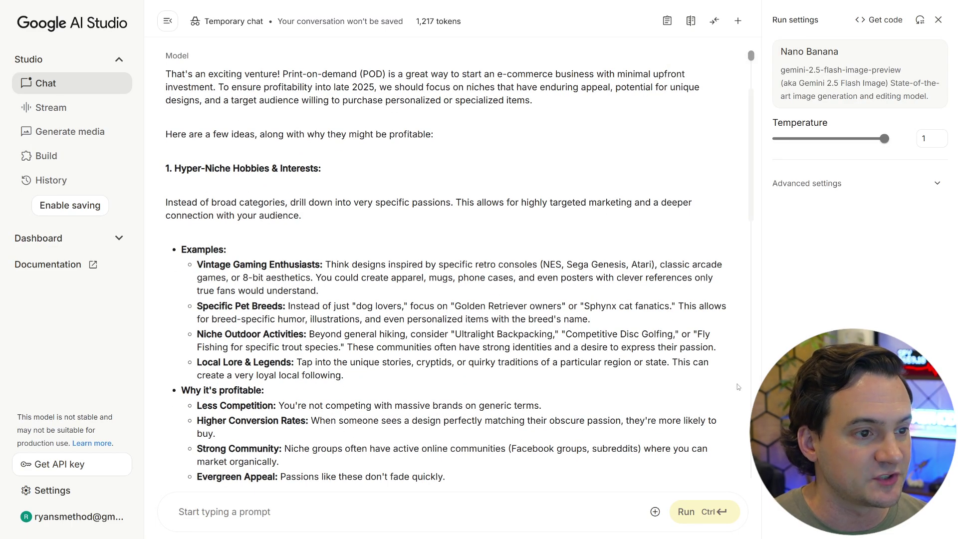
{"action": "scroll", "coordinate": [734, 385], "scroll_direction": "down", "scroll_amount": 1}
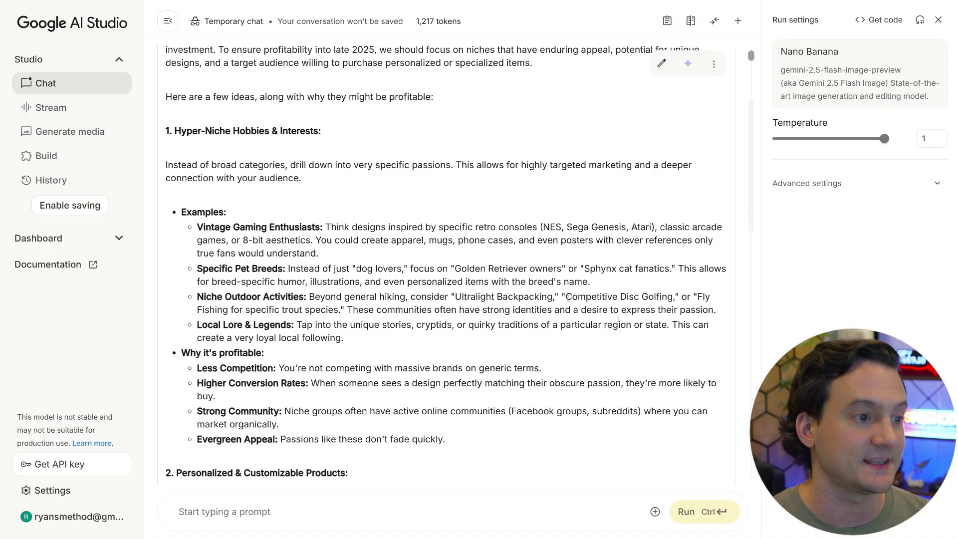
{"action": "left_click_drag", "start_coordinate": [199, 227], "coordinate": [325, 255]}
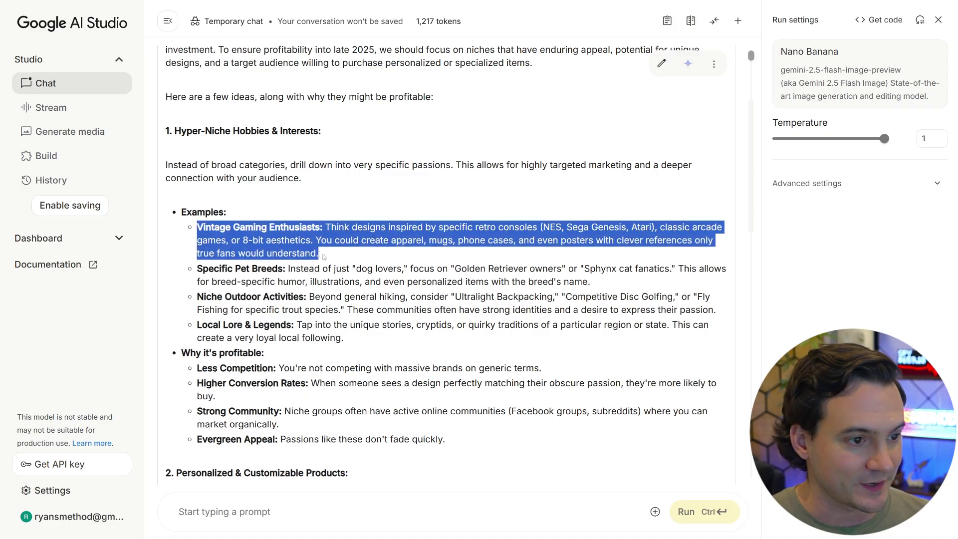
{"action": "left_click", "coordinate": [331, 256]}
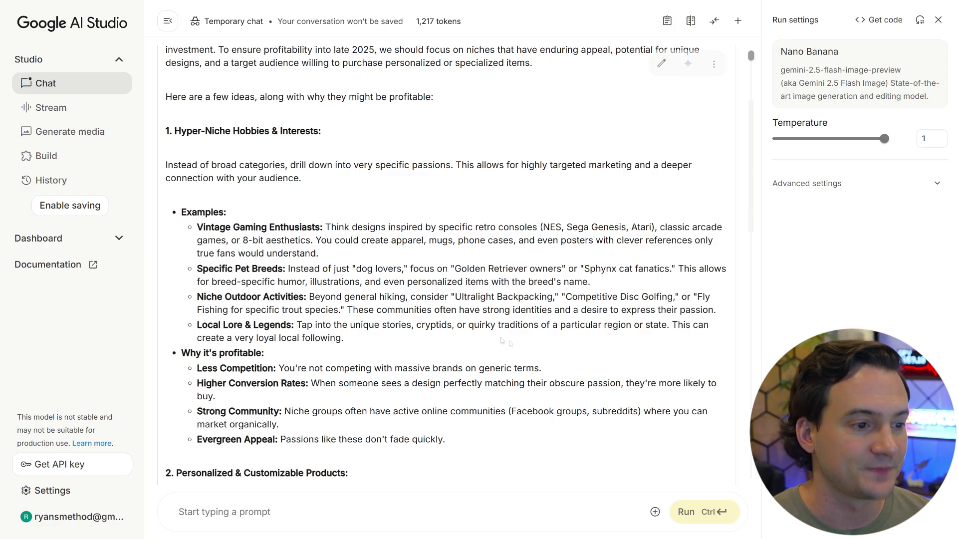
{"action": "left_click_drag", "start_coordinate": [370, 339], "coordinate": [194, 324]}
{"action": "left_click", "coordinate": [219, 322]}
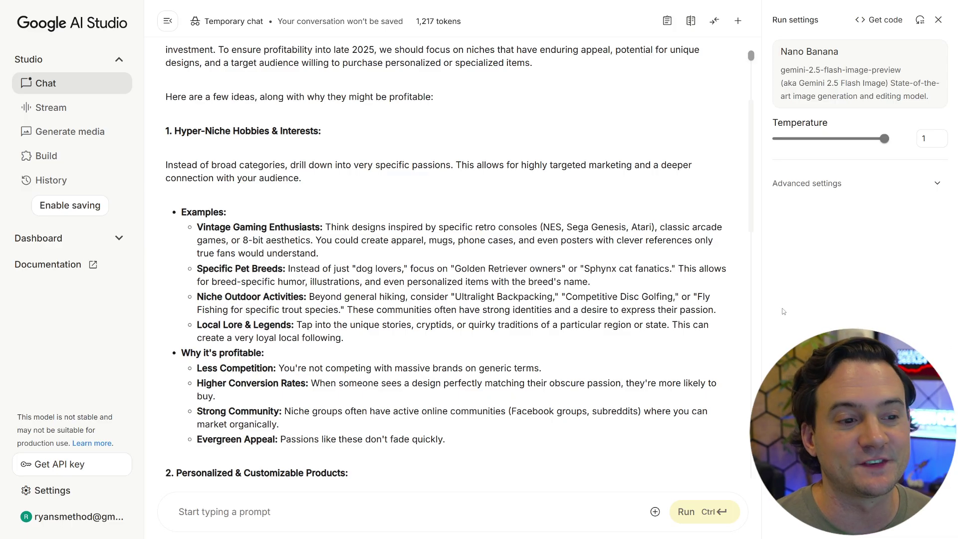
{"action": "left_click_drag", "start_coordinate": [175, 325], "coordinate": [359, 338]}
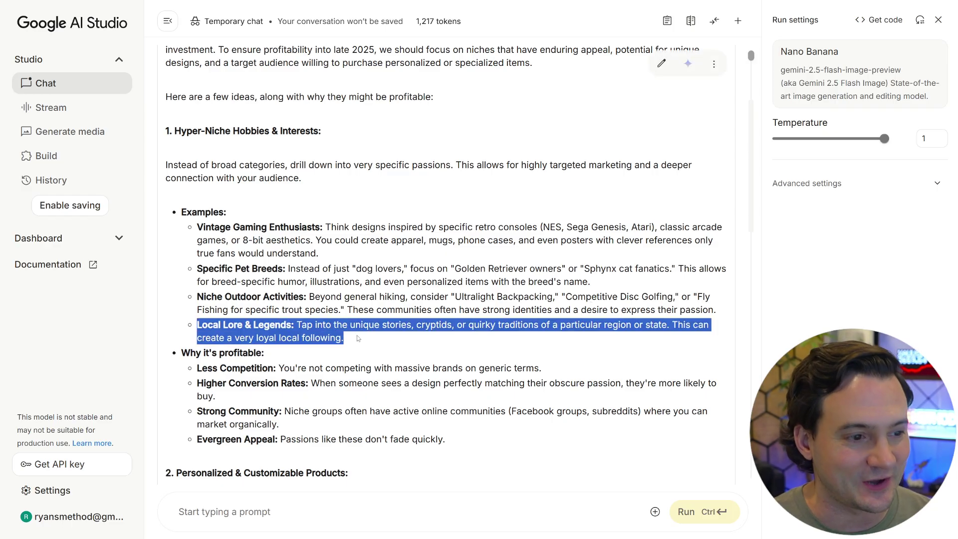
{"action": "left_click", "coordinate": [384, 340]}
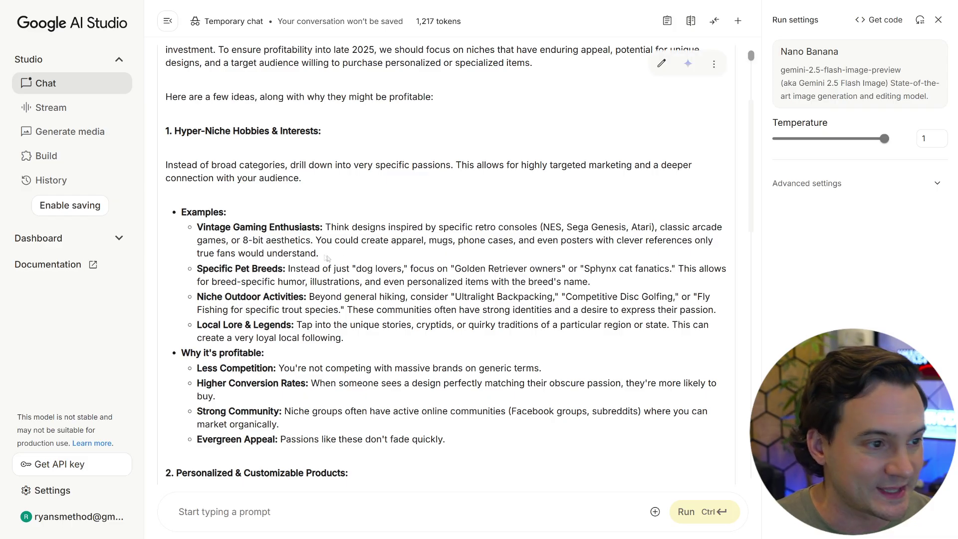
{"action": "left_click_drag", "start_coordinate": [319, 254], "coordinate": [196, 230]}
{"action": "left_click", "coordinate": [209, 229]}
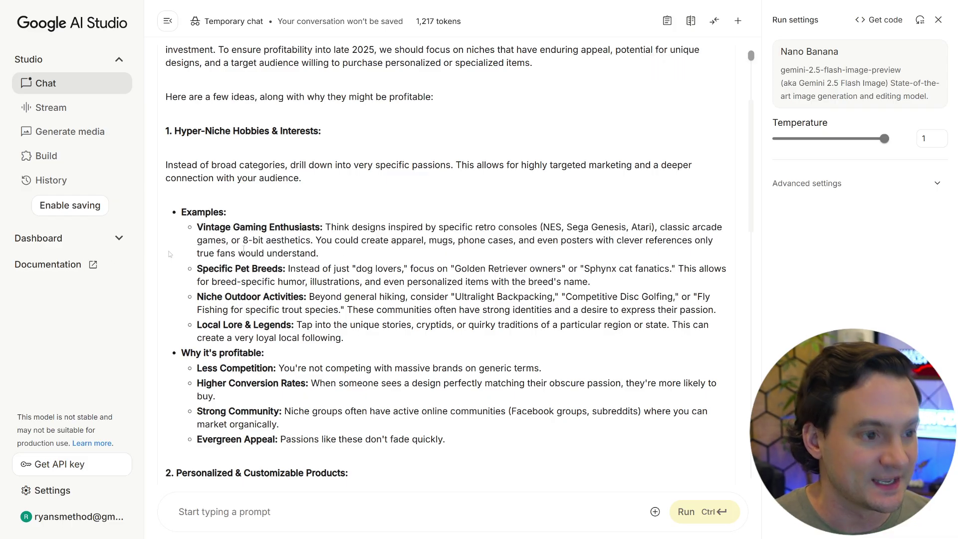
{"action": "double_click", "coordinate": [558, 227]}
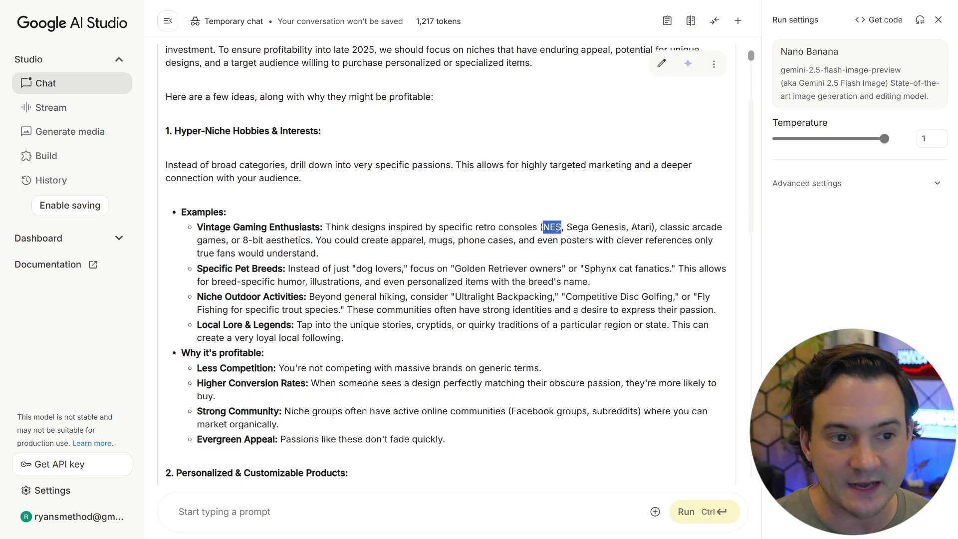
{"action": "double_click", "coordinate": [578, 228]}
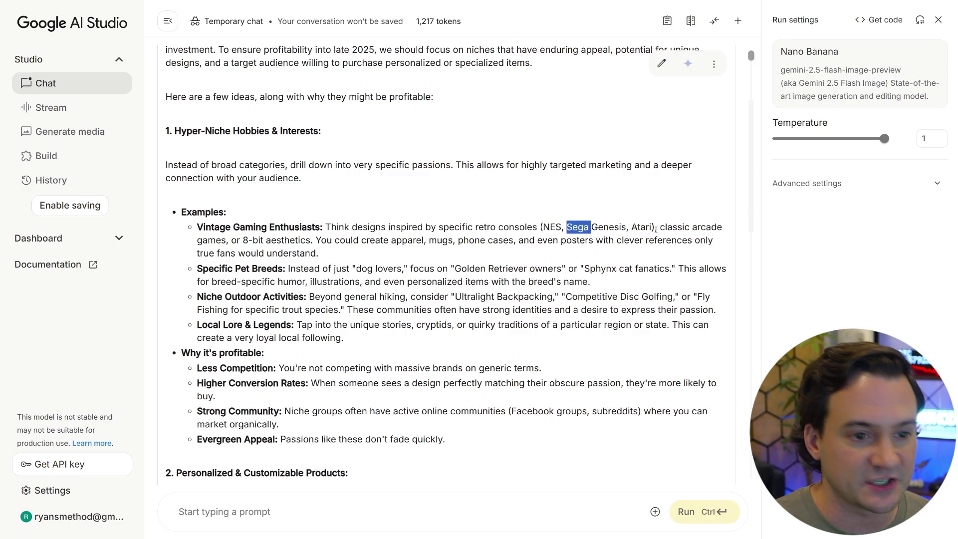
{"action": "triple_click", "coordinate": [656, 229]}
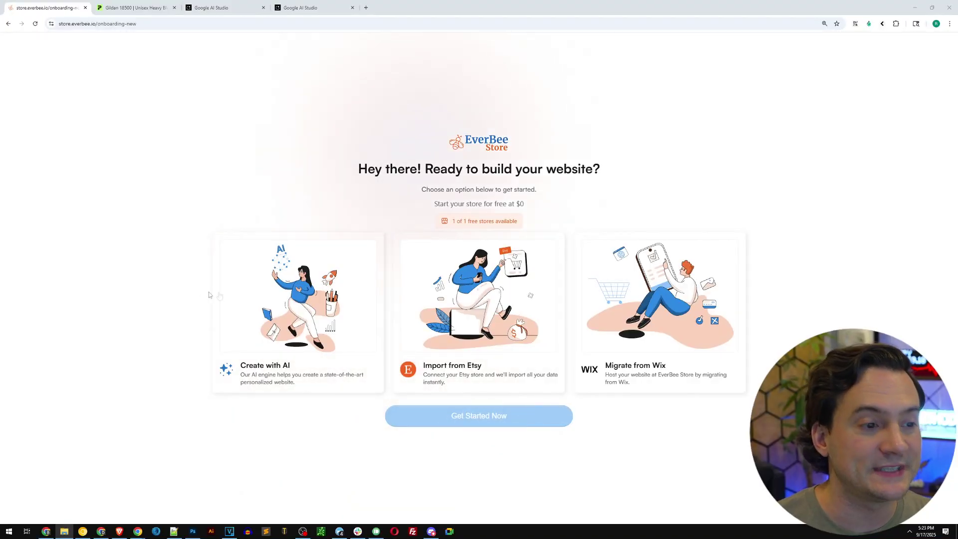
Start an AI-built store described as 'My site is themed after 8bit vintage arcade games'.
{"action": "left_click", "coordinate": [278, 307]}
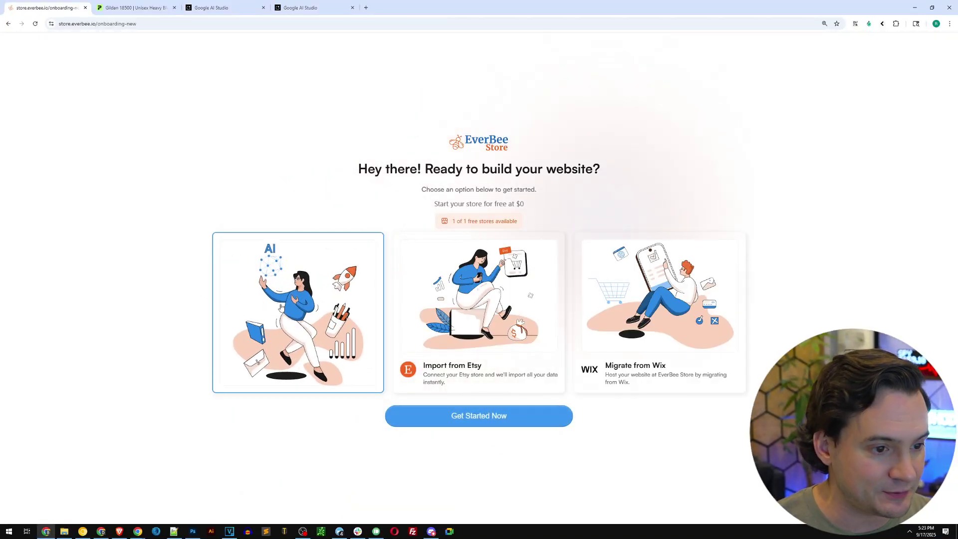
{"action": "left_click", "coordinate": [496, 411]}
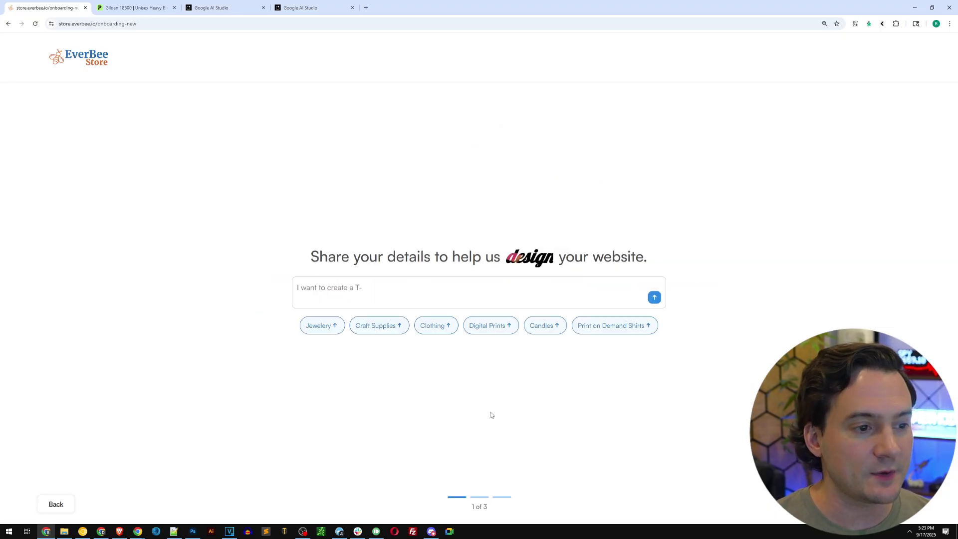
{"action": "left_click", "coordinate": [369, 288]}
{"action": "type", "text": "My"}
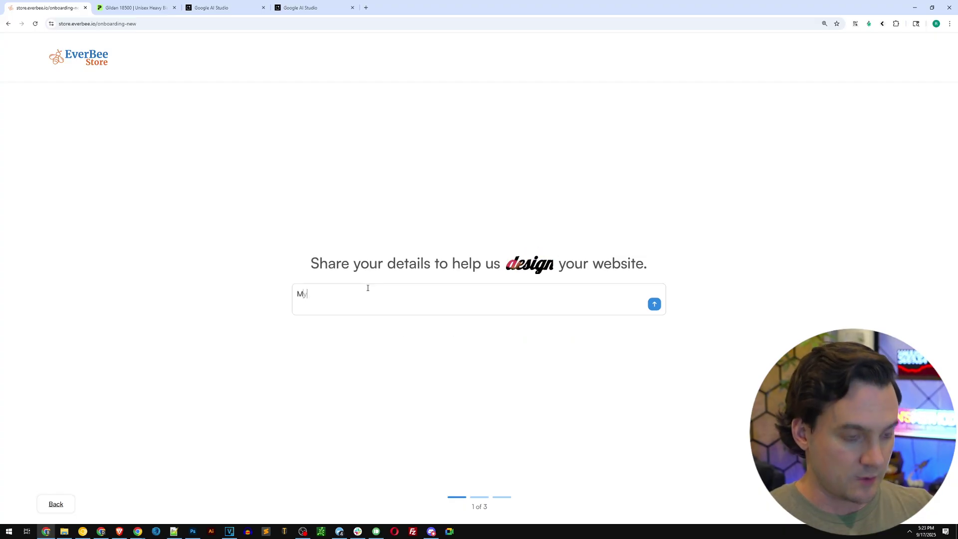
{"action": "type", "text": " site is themed after "}
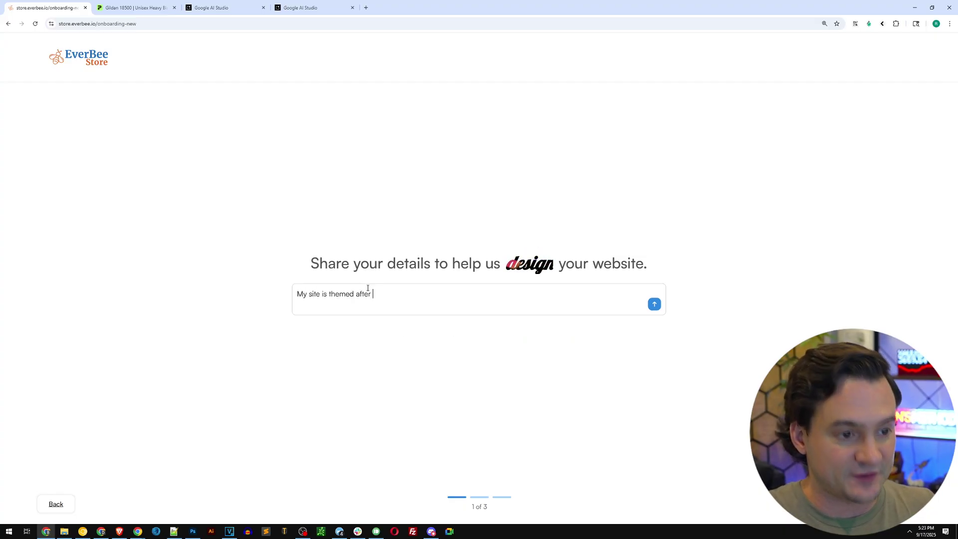
{"action": "type", "text": "8bit vintage ar"}
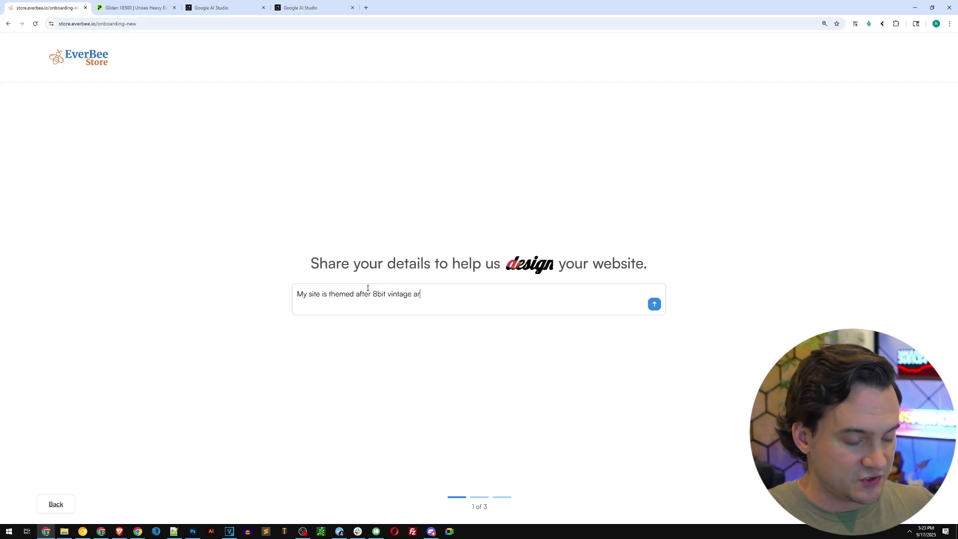
{"action": "type", "text": "cade games"}
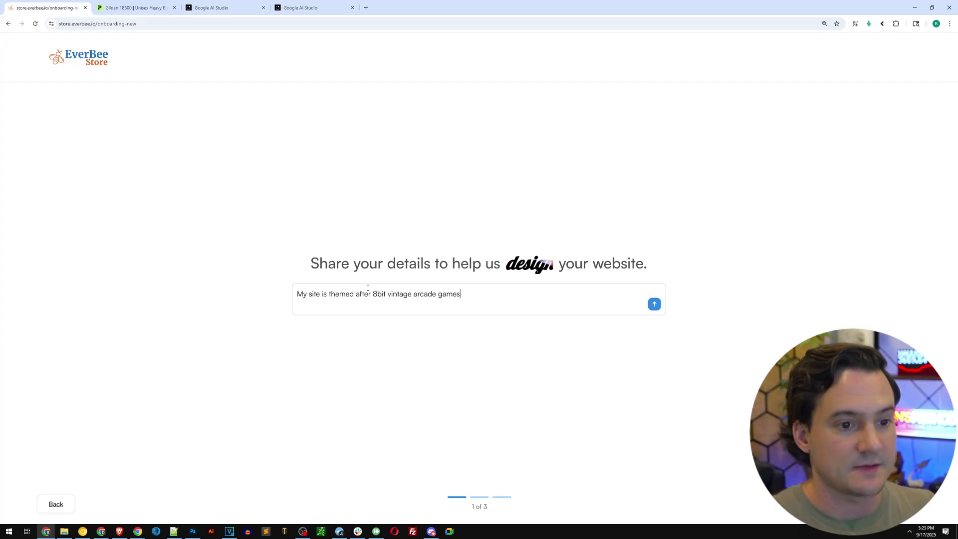
{"action": "left_click", "coordinate": [654, 305]}
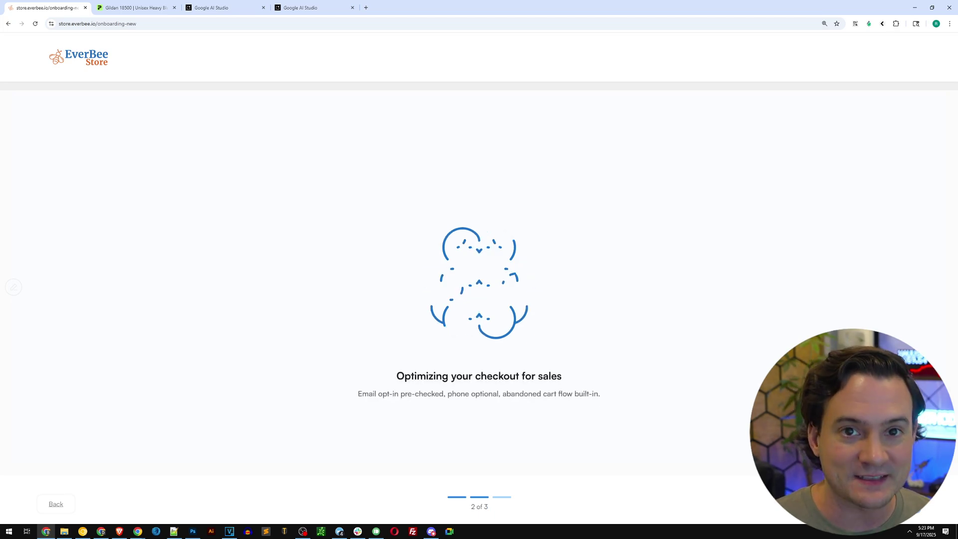
{"action": "left_click", "coordinate": [263, 13]}
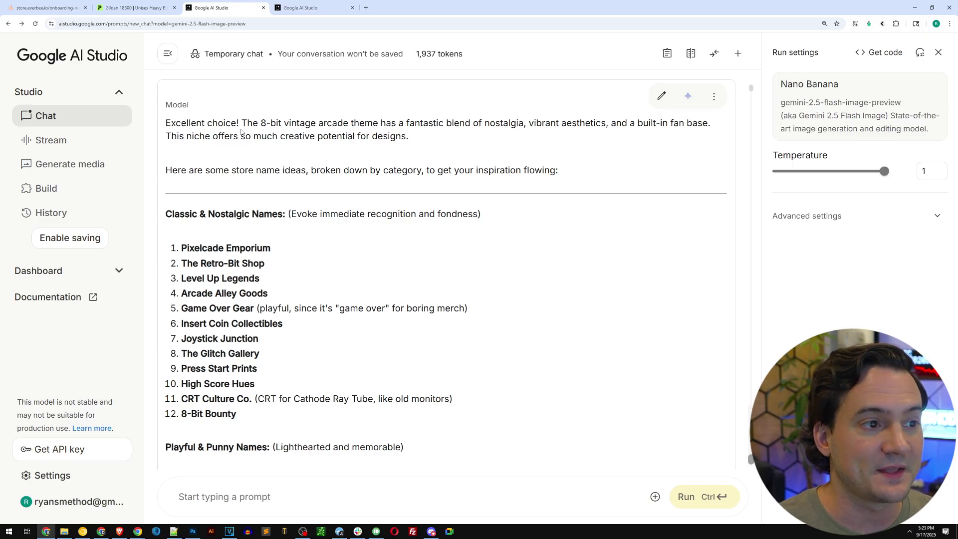
Scroll through the 8-bit arcade store name suggestions, then return to the EverBee store preview.
{"action": "left_click_drag", "start_coordinate": [242, 122], "coordinate": [352, 122]}
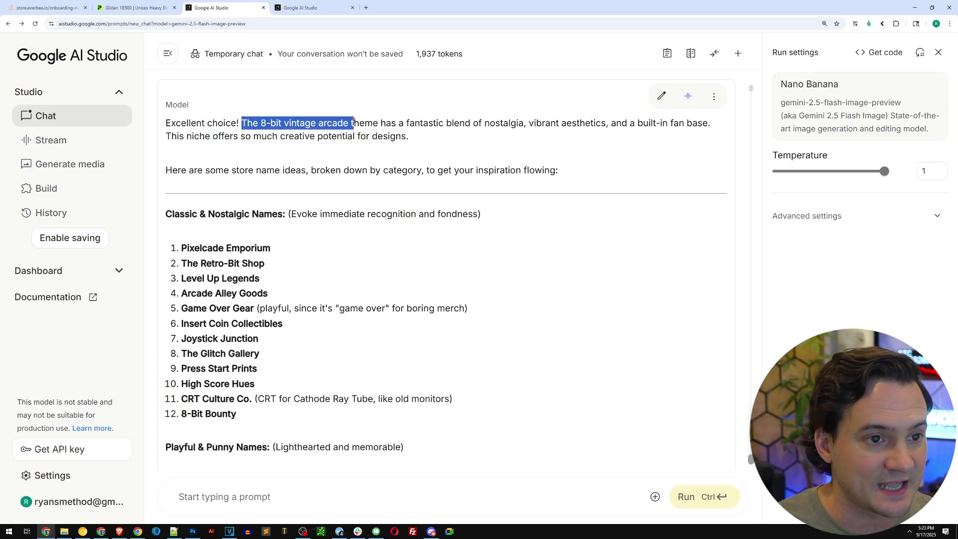
{"action": "left_click", "coordinate": [376, 128]}
{"action": "scroll", "coordinate": [211, 185], "scroll_direction": "up", "scroll_amount": 3}
{"action": "left_click_drag", "start_coordinate": [166, 201], "coordinate": [512, 202]}
{"action": "left_click", "coordinate": [511, 202]}
{"action": "scroll", "coordinate": [463, 255], "scroll_direction": "down", "scroll_amount": 2}
{"action": "scroll", "coordinate": [463, 255], "scroll_direction": "down", "scroll_amount": 2}
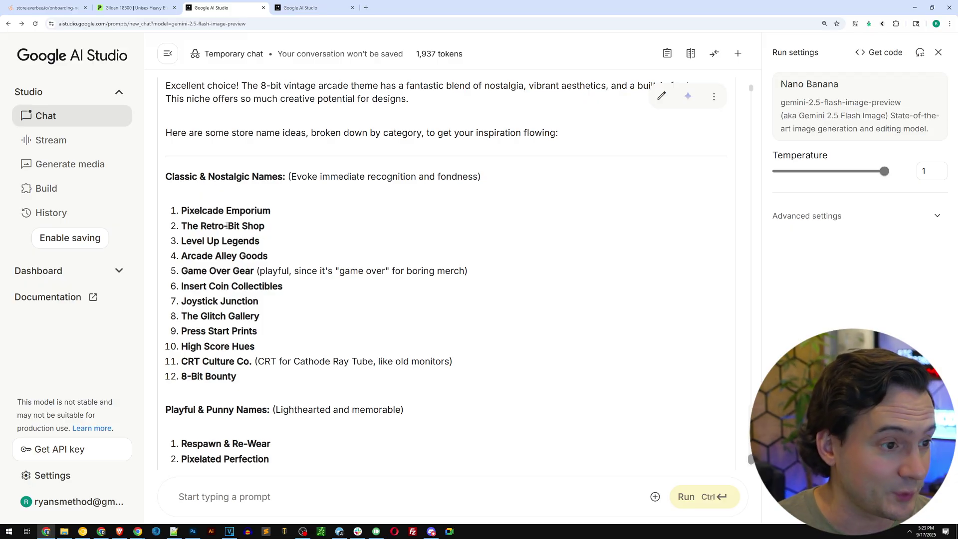
{"action": "scroll", "coordinate": [225, 236], "scroll_direction": "down", "scroll_amount": 1}
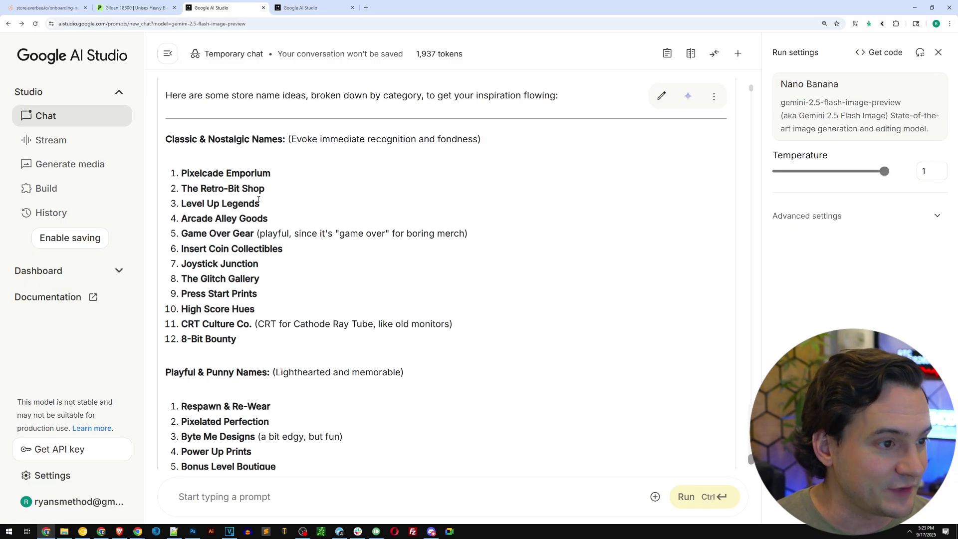
{"action": "scroll", "coordinate": [259, 199], "scroll_direction": "down", "scroll_amount": 1}
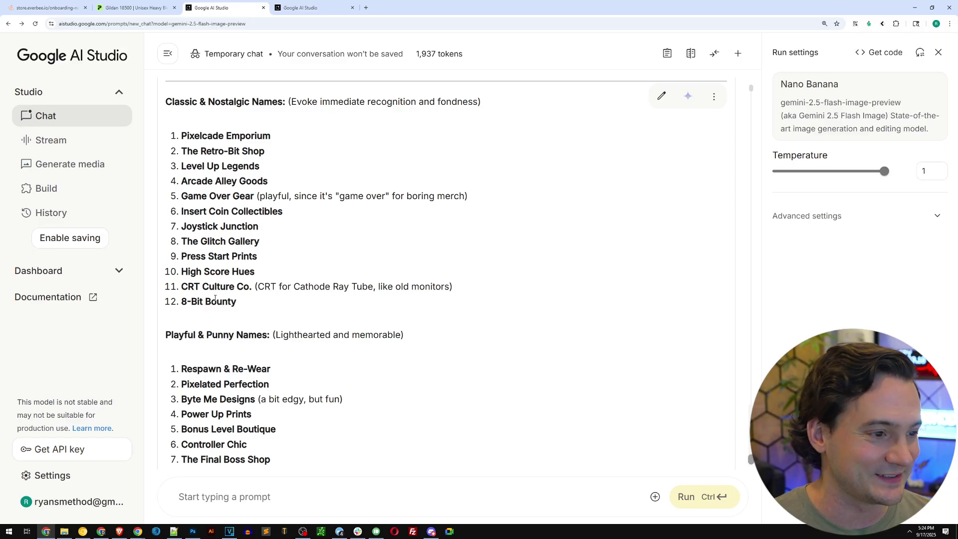
{"action": "scroll", "coordinate": [185, 250], "scroll_direction": "down", "scroll_amount": 4}
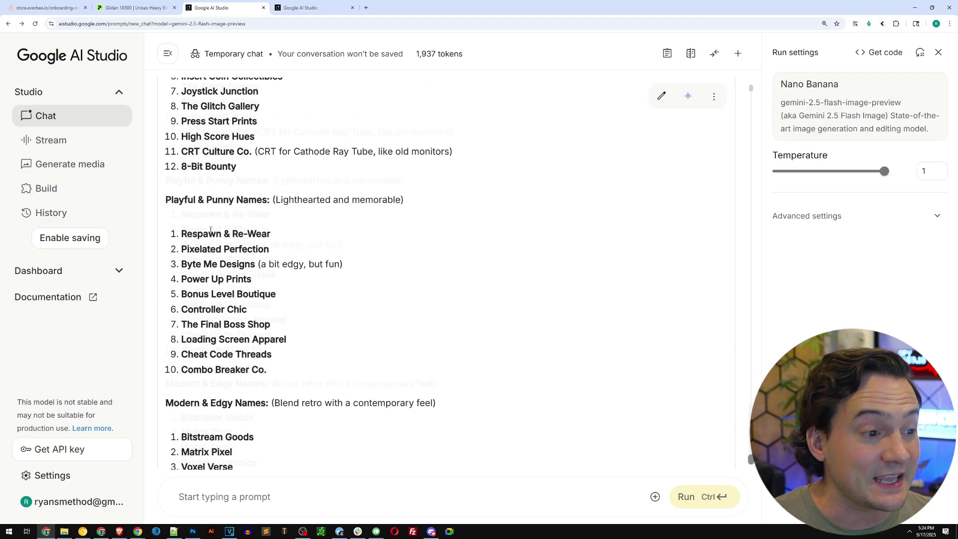
{"action": "scroll", "coordinate": [218, 270], "scroll_direction": "down", "scroll_amount": 2}
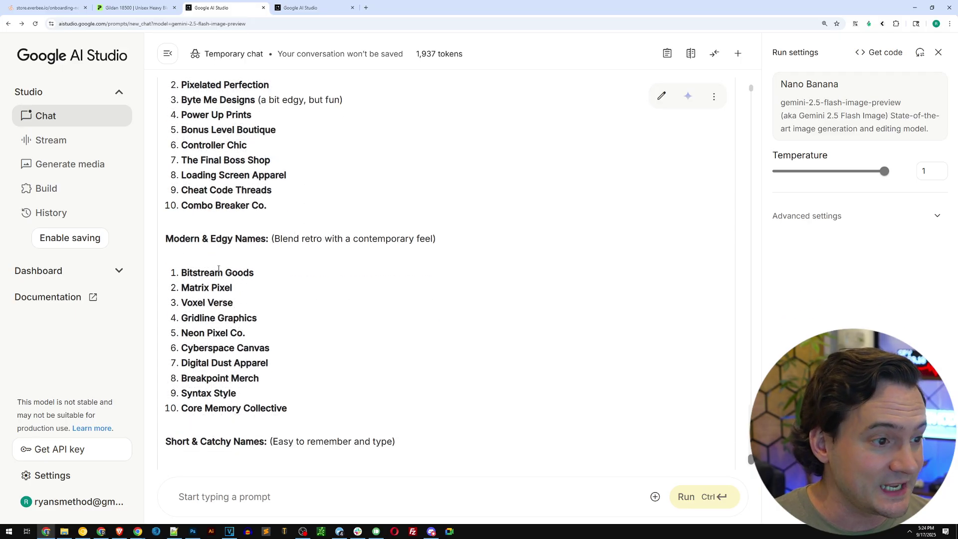
{"action": "scroll", "coordinate": [220, 277], "scroll_direction": "down", "scroll_amount": 5}
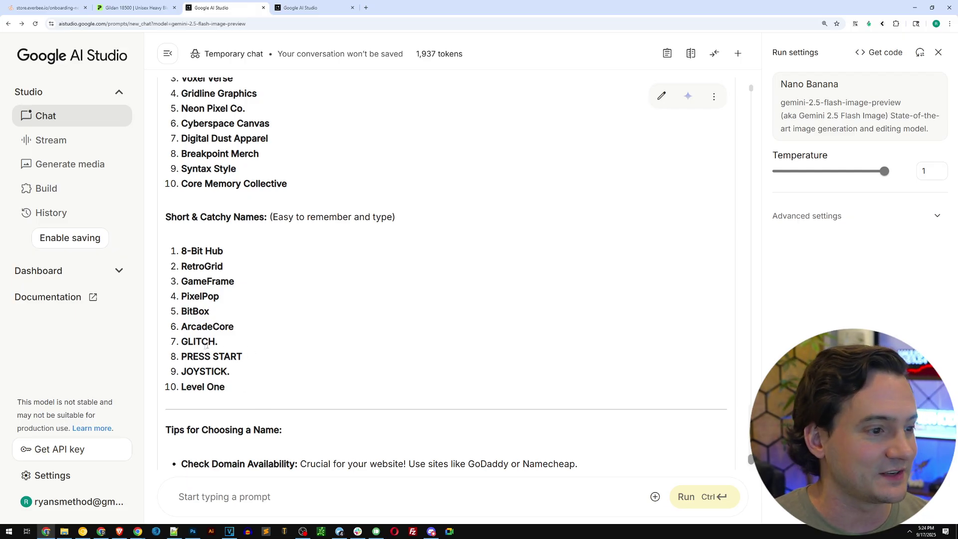
{"action": "left_click", "coordinate": [47, 8]}
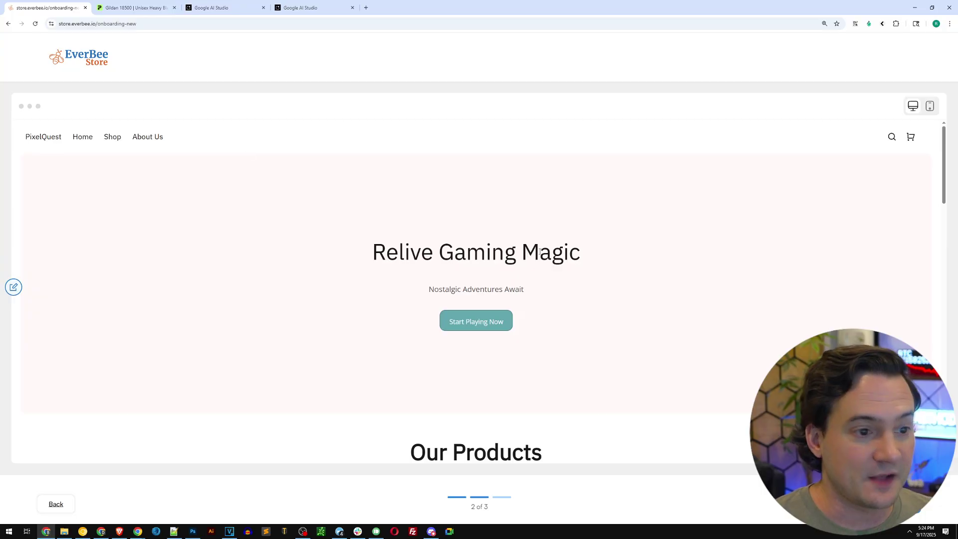
Scroll the PixelQuest preview down to the empty Our Products area and back, then go to Printify.
{"action": "scroll", "coordinate": [540, 251], "scroll_direction": "down", "scroll_amount": 2}
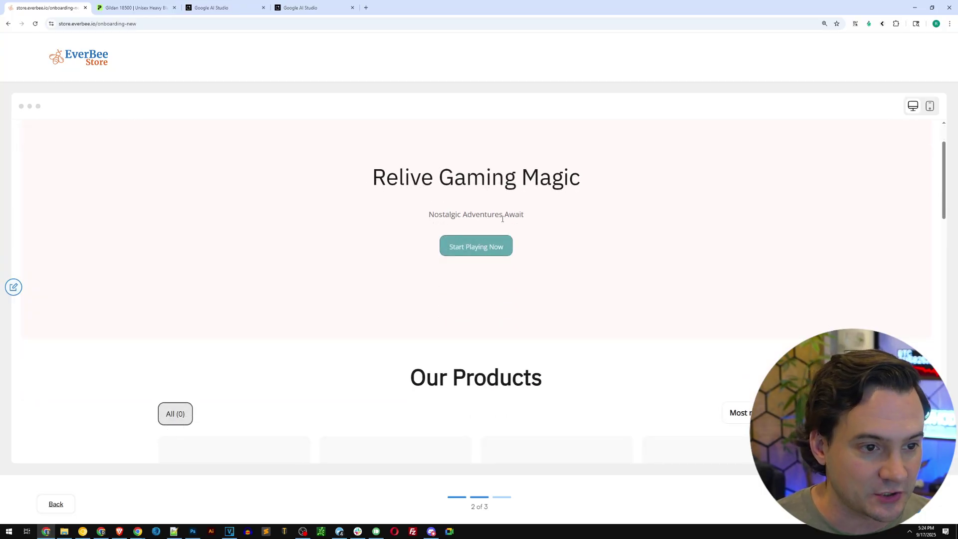
{"action": "scroll", "coordinate": [546, 219], "scroll_direction": "down", "scroll_amount": 4}
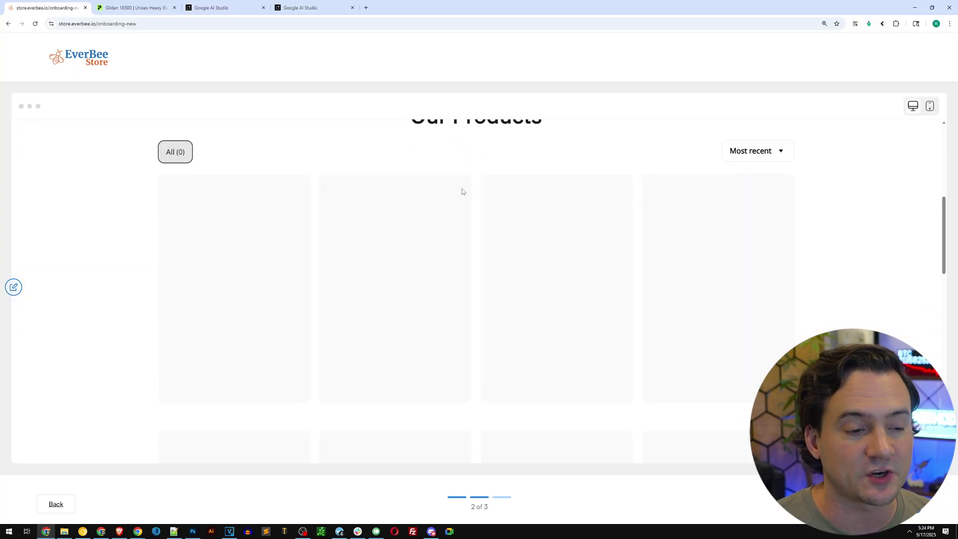
{"action": "scroll", "coordinate": [533, 219], "scroll_direction": "up", "scroll_amount": 5}
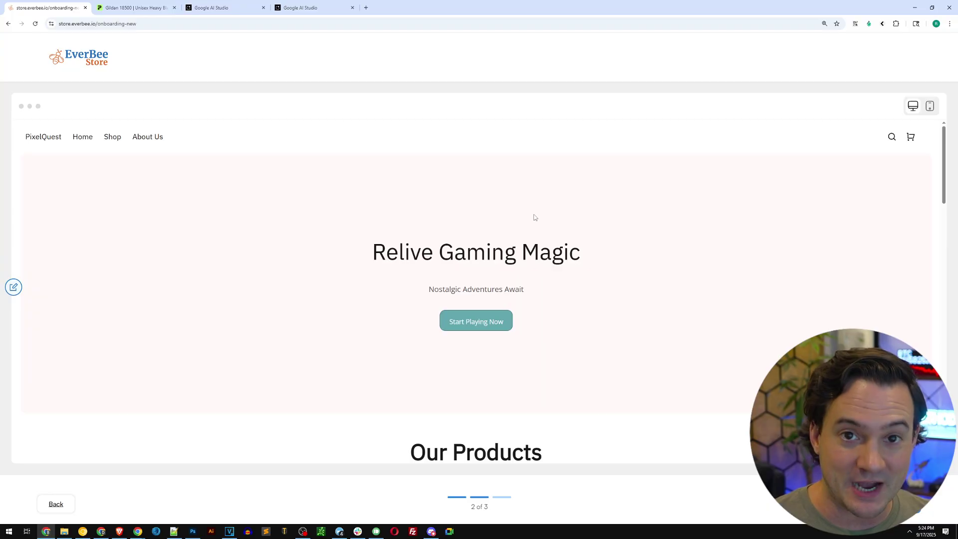
{"action": "left_click", "coordinate": [154, 6]}
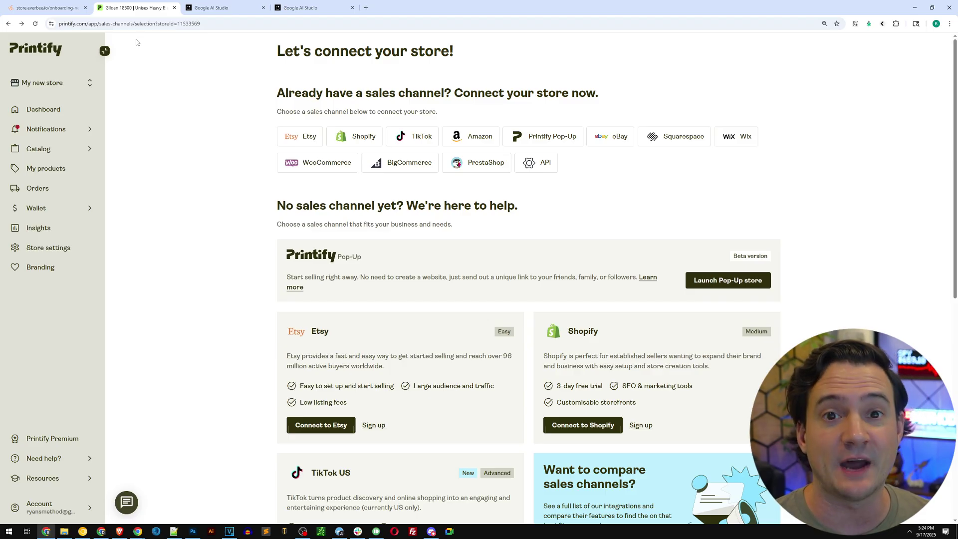
Zoom in on Printify's sales-channel page and glance at the existing store list.
{"action": "key", "text": "ctrl+plus"}
{"action": "key", "text": "ctrl+plus"}
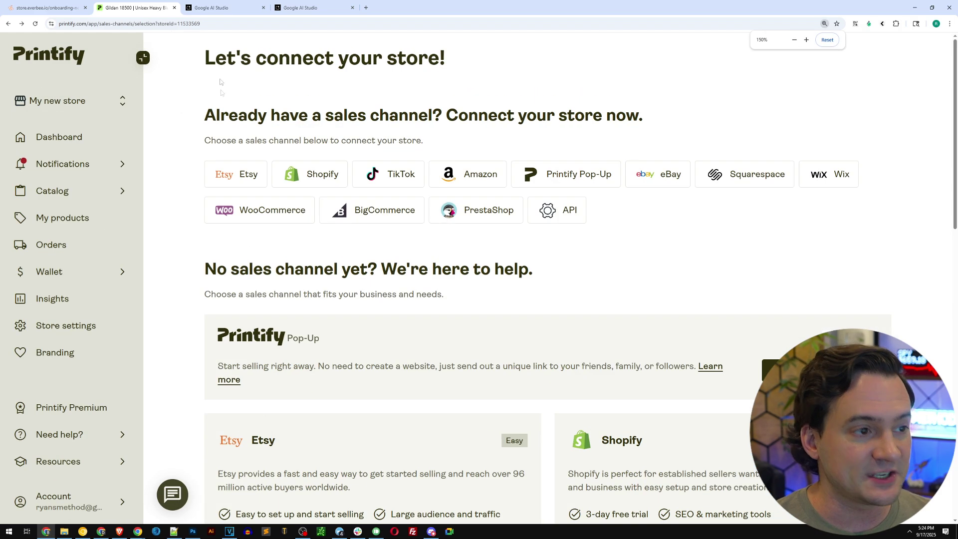
{"action": "left_click", "coordinate": [107, 102]}
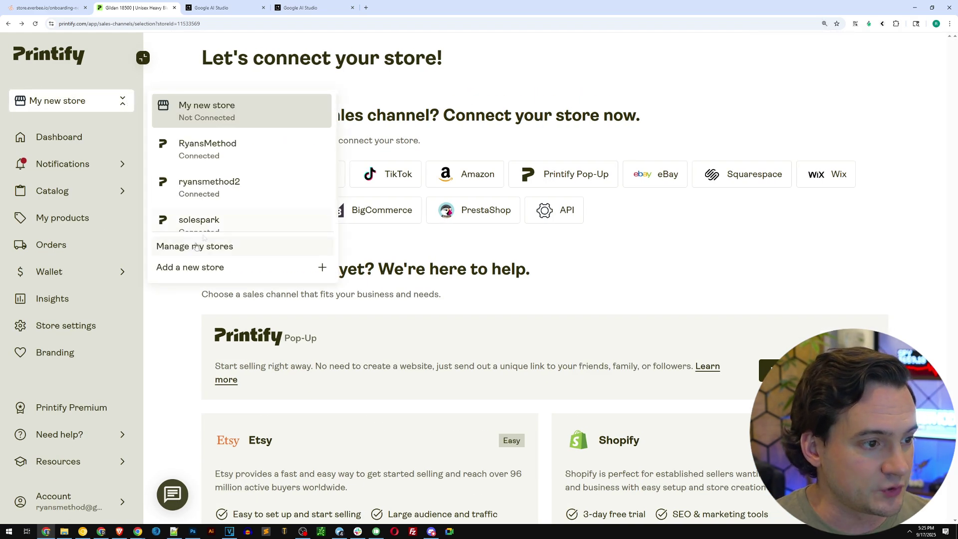
{"action": "left_click", "coordinate": [330, 232]}
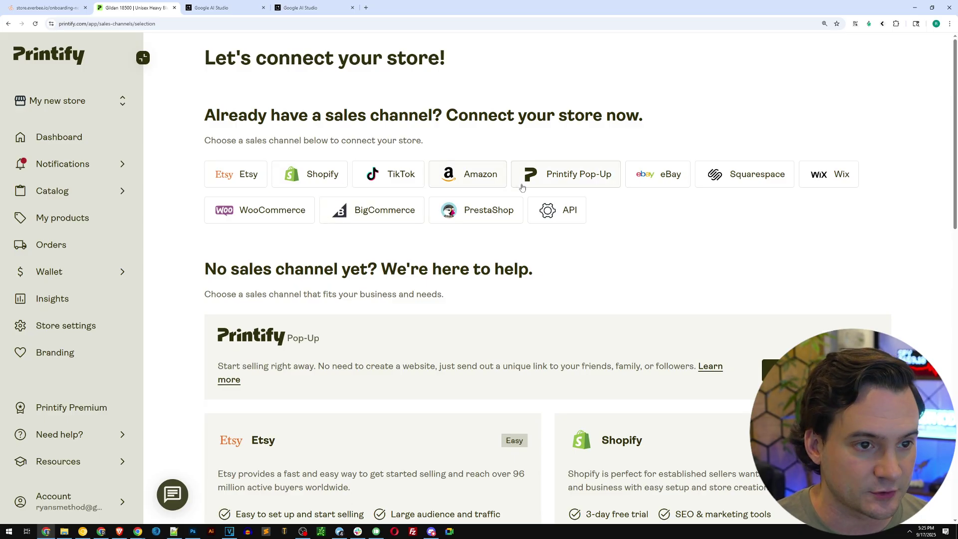
Choose Printify Pop-Up as the sales channel, name the store PIXELQUEST, and continue.
{"action": "left_click", "coordinate": [559, 178]}
{"action": "left_click", "coordinate": [410, 200]}
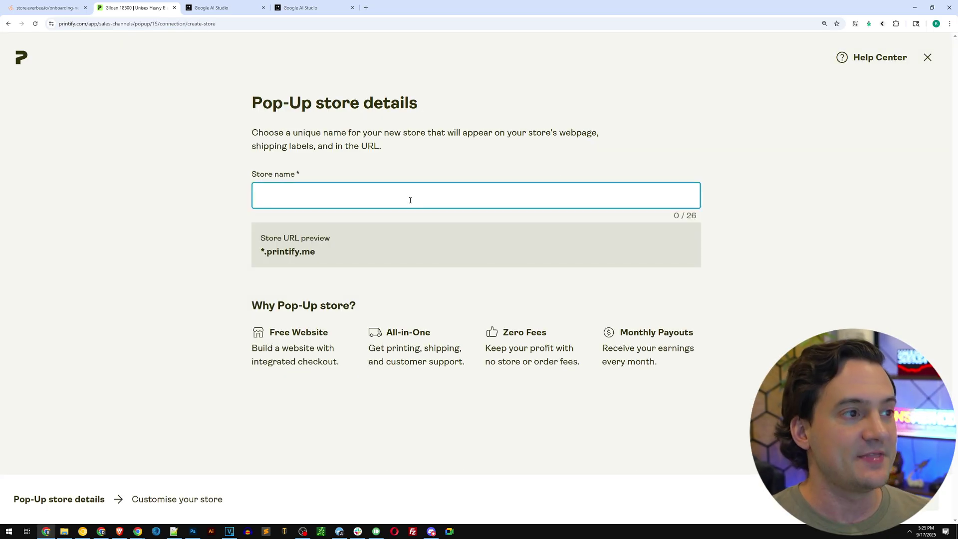
{"action": "type", "text": "PIXEL"}
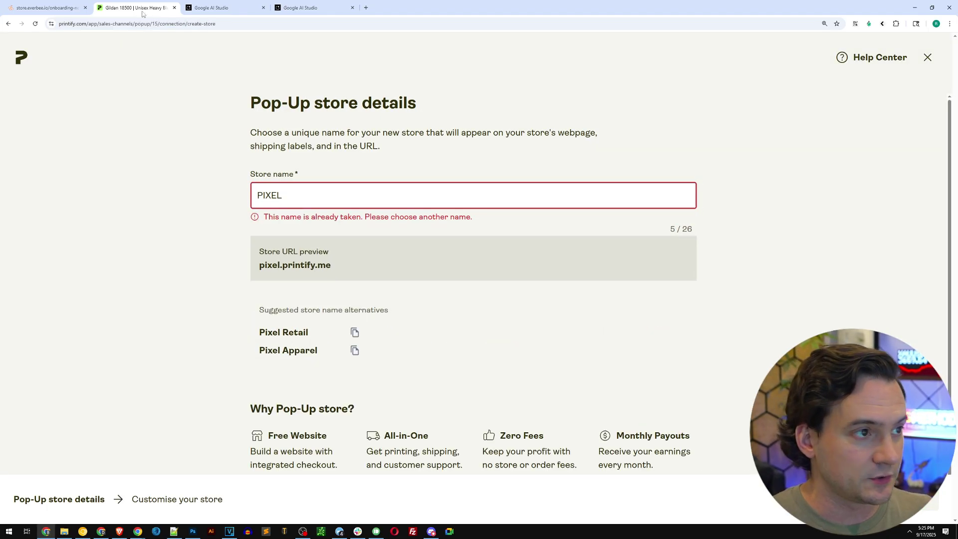
{"action": "left_click", "coordinate": [48, 8]}
{"action": "key", "text": "ctrl+Tab"}
{"action": "type", "text": "QUEST"}
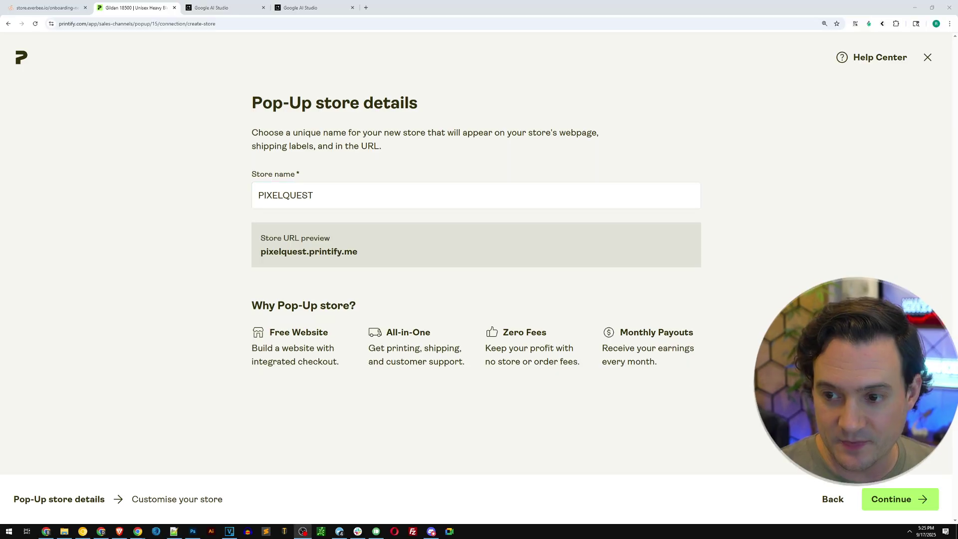
{"action": "left_click", "coordinate": [900, 499]}
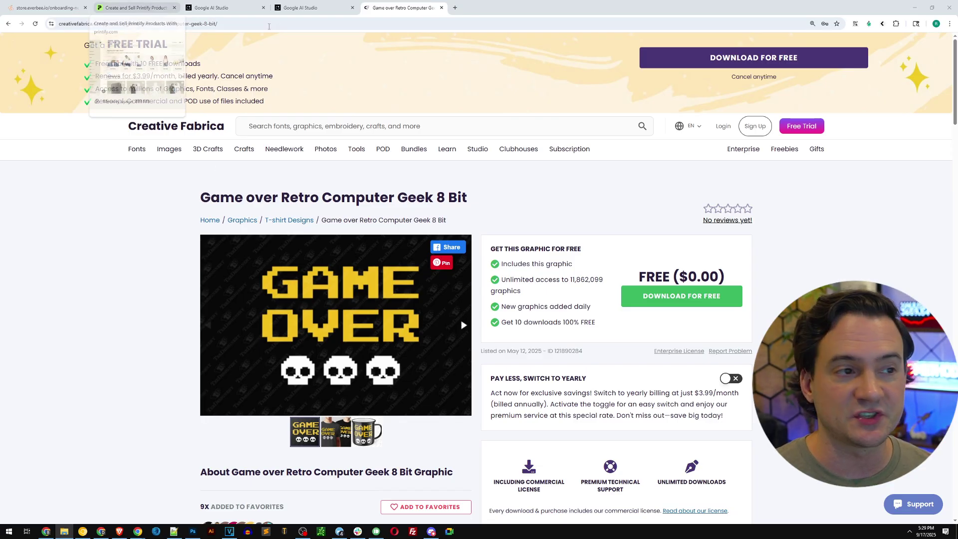
Leave the Creative Fabrica graphic page for an empty Google AI Studio chat.
{"action": "left_click", "coordinate": [304, 7]}
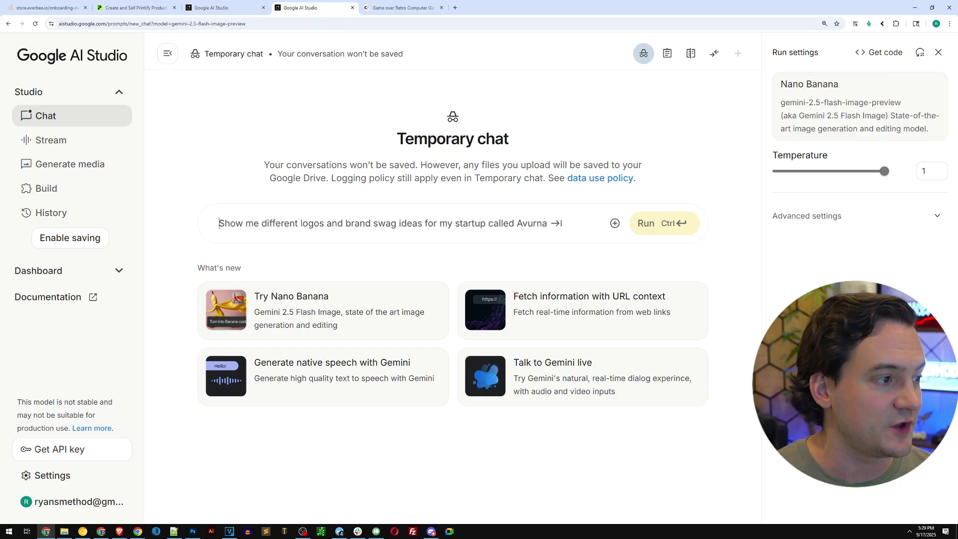
Attach the pixel cherry image, request 'DESIGN additional 8bit themed fruit', and enlarge the nine-fruit result.
{"action": "left_click_drag", "start_coordinate": [162, 225], "coordinate": [329, 210]}
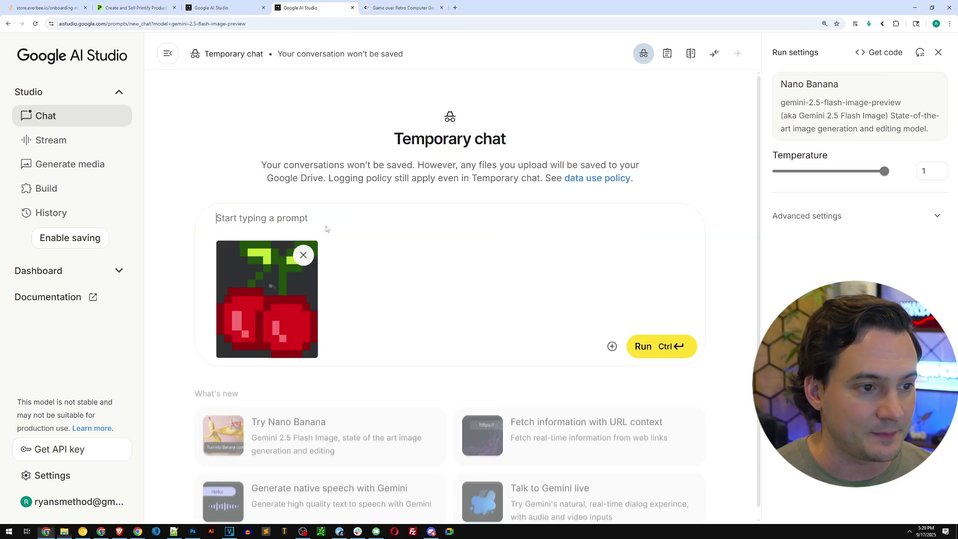
{"action": "left_click", "coordinate": [291, 222]}
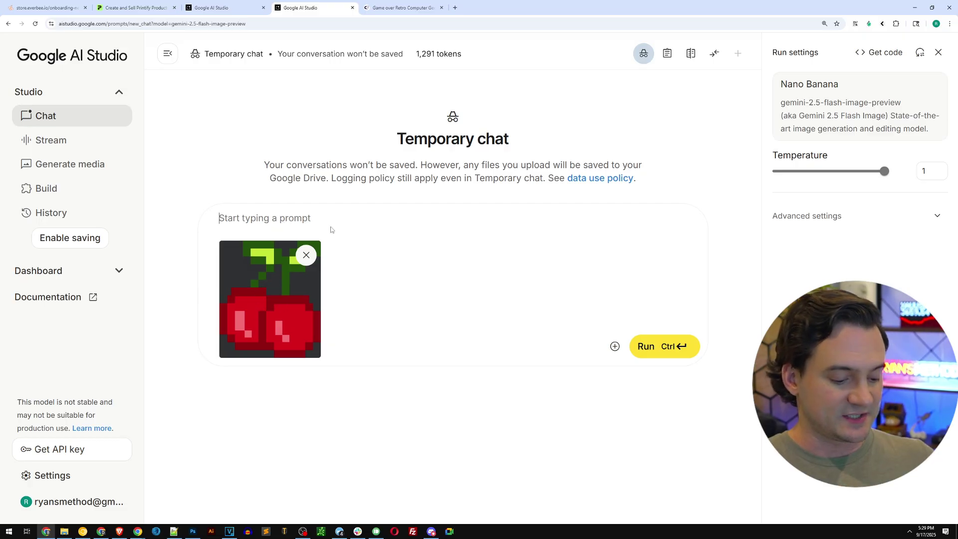
{"action": "type", "text": "DESIGN a"}
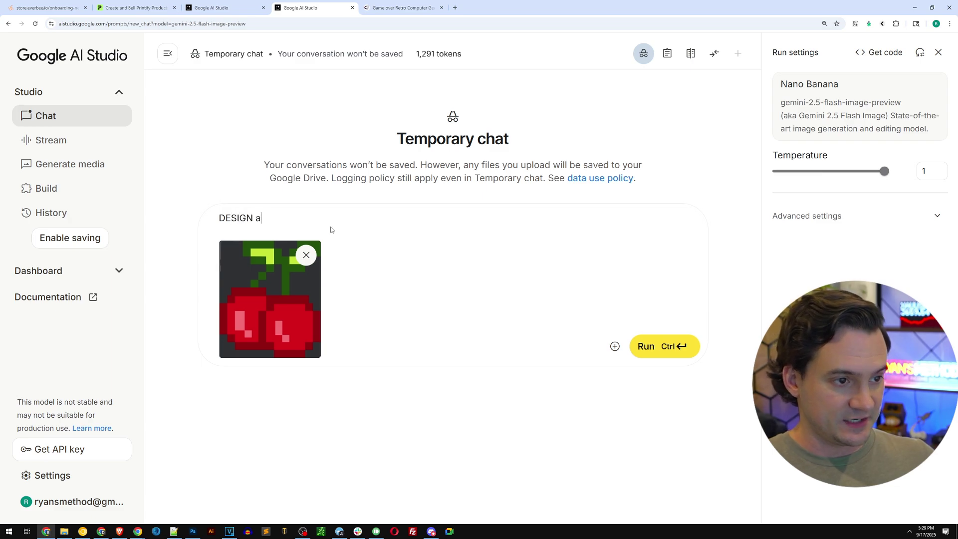
{"action": "type", "text": "dditional"}
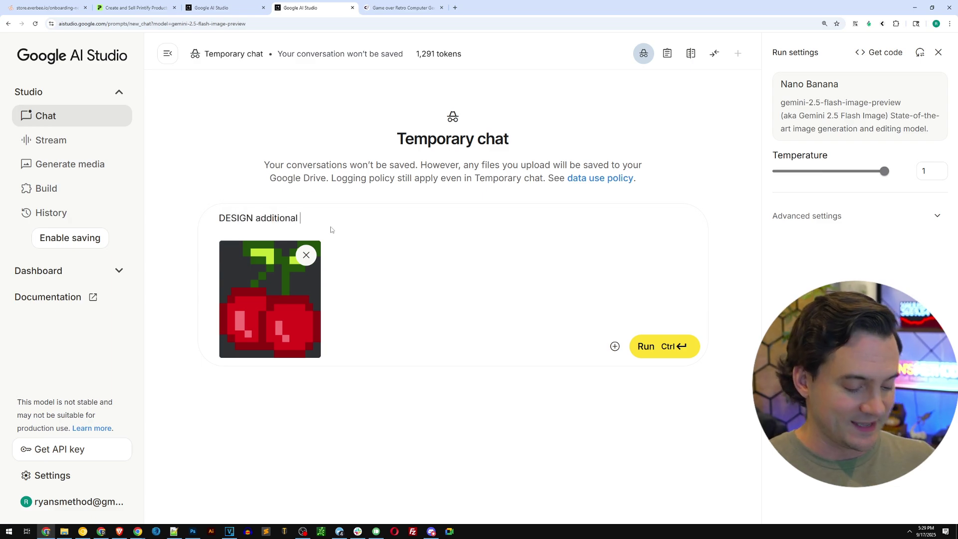
{"action": "type", "text": " 8bit "}
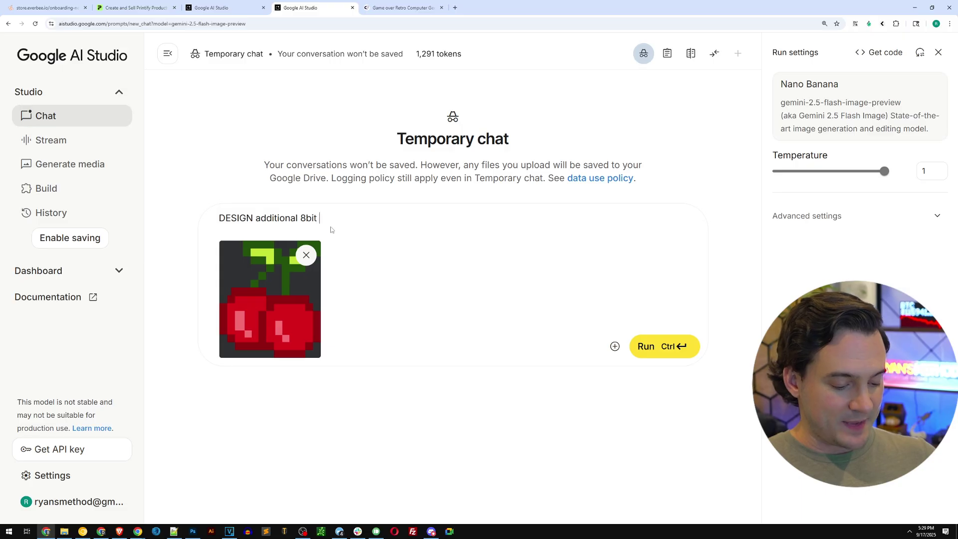
{"action": "type", "text": "themed fruit"}
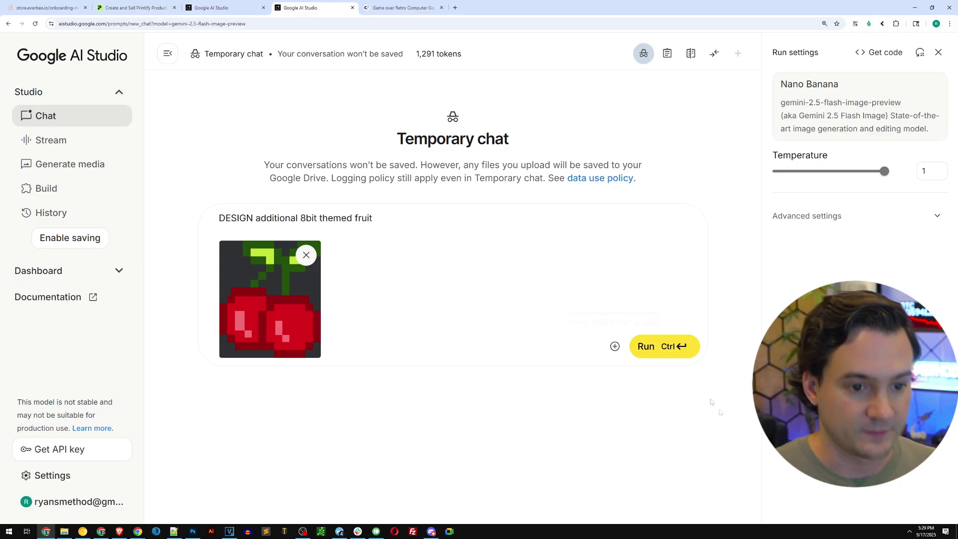
{"action": "left_click", "coordinate": [694, 352]}
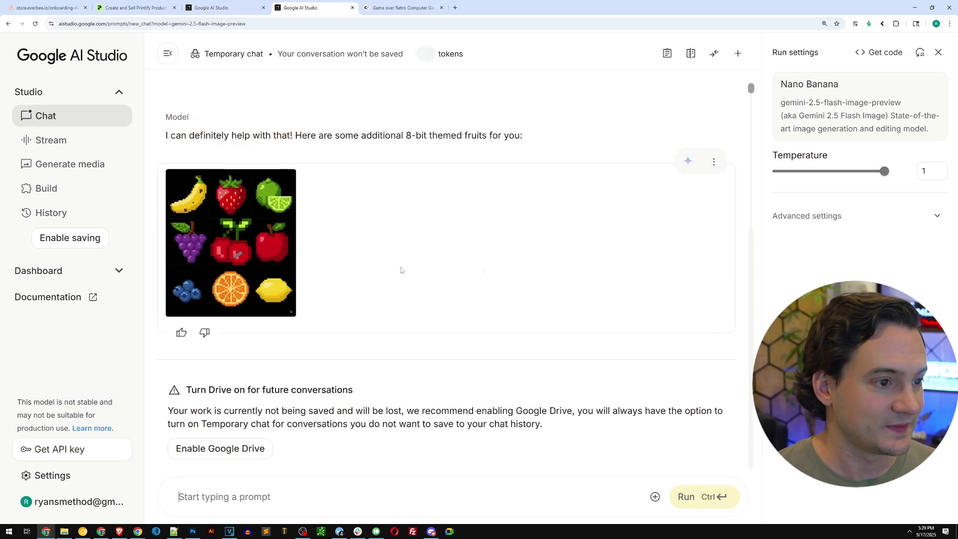
{"action": "mouse_move", "coordinate": [257, 247]}
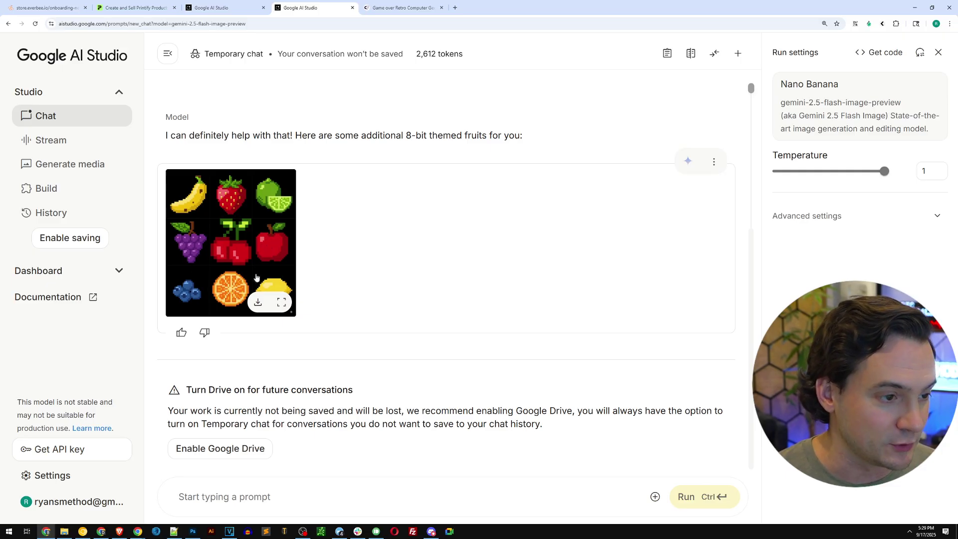
{"action": "left_click", "coordinate": [276, 243]}
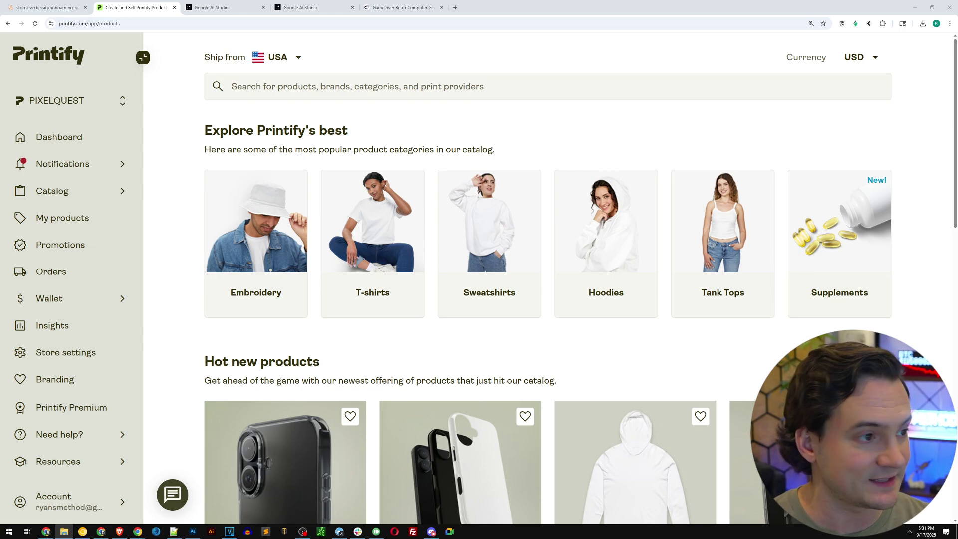
Capture part of the Printify page and glance at the product catalog categories.
{"action": "key", "text": "Print"}
{"action": "left_click_drag", "start_coordinate": [11, 177], "coordinate": [133, 202]}
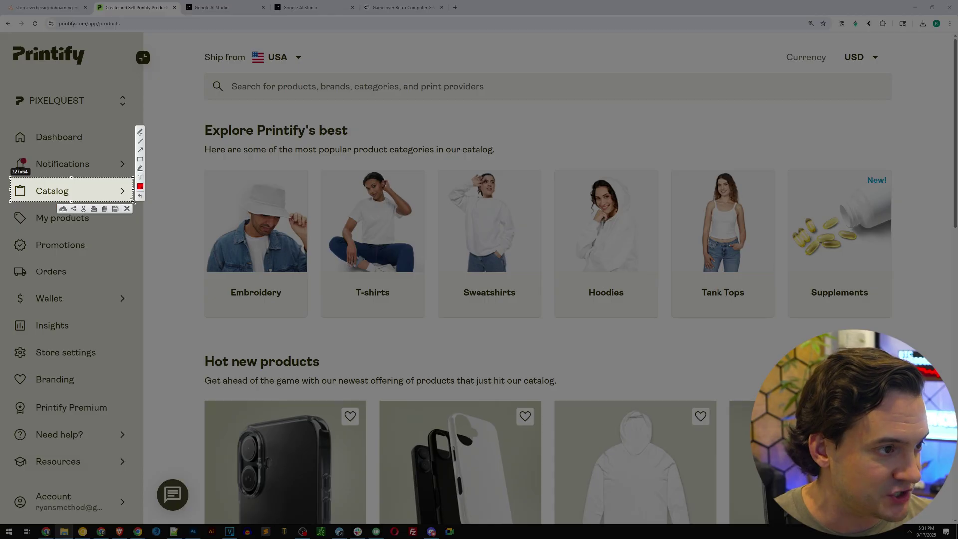
{"action": "key", "text": "ctrl+c"}
{"action": "left_click", "coordinate": [121, 191]}
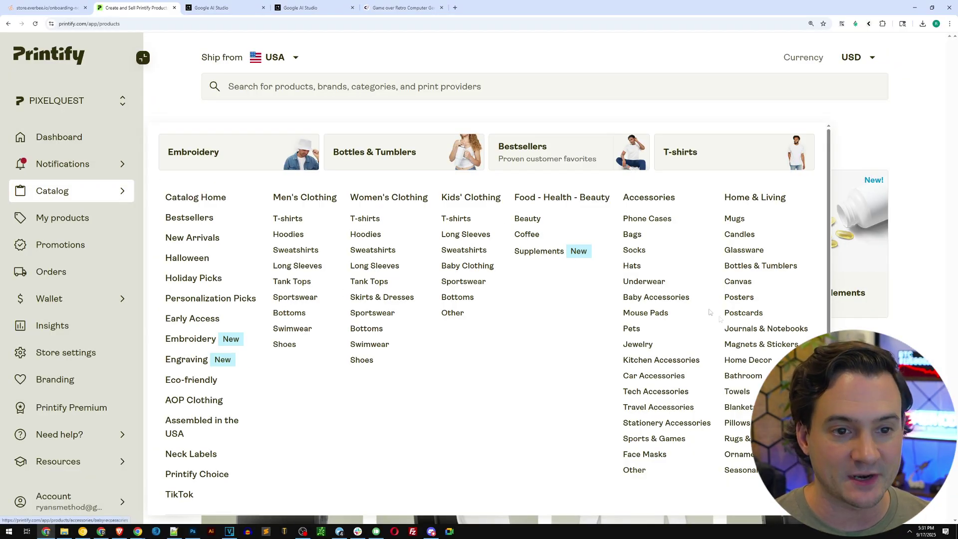
{"action": "left_click", "coordinate": [569, 113]}
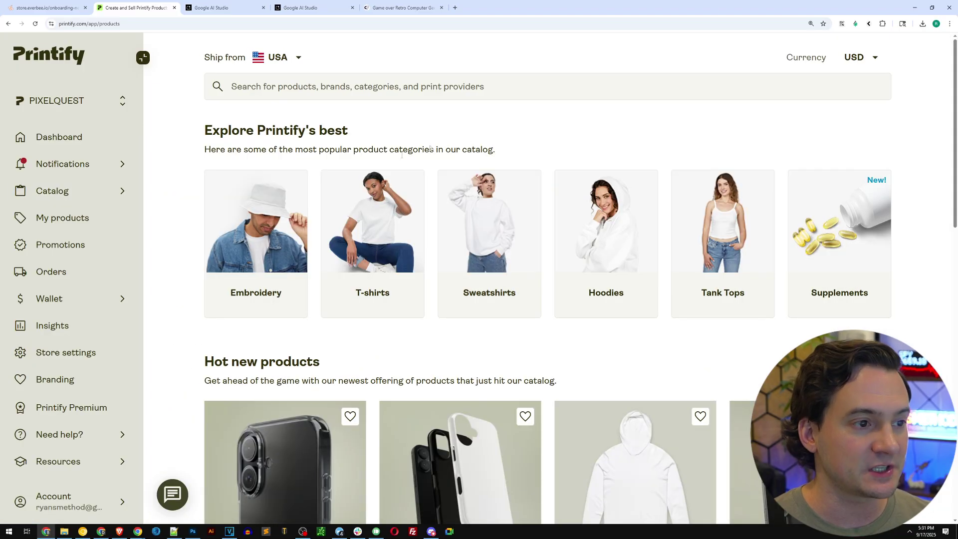
{"action": "scroll", "coordinate": [499, 200], "scroll_direction": "down", "scroll_amount": 8}
{"action": "scroll", "coordinate": [615, 264], "scroll_direction": "up", "scroll_amount": 4}
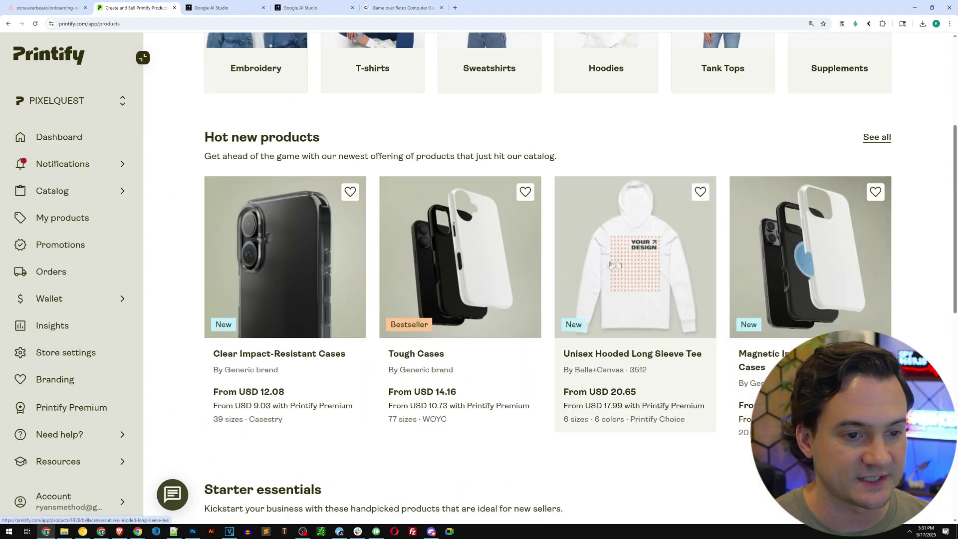
{"action": "scroll", "coordinate": [549, 250], "scroll_direction": "up", "scroll_amount": 4}
Open the Gildan 5000 Unisex Heavy Cotton Tee from the T-shirts catalog and start designing.
{"action": "left_click", "coordinate": [383, 195]}
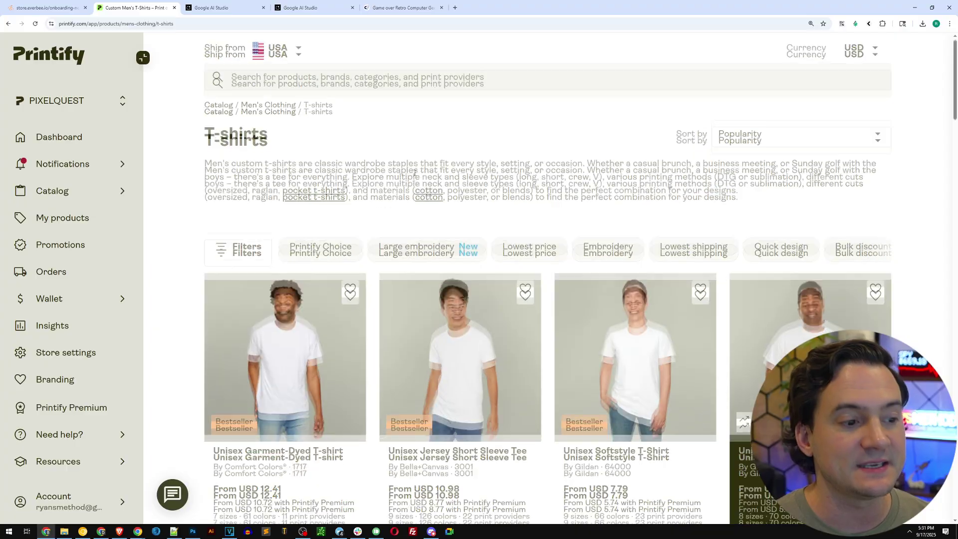
{"action": "scroll", "coordinate": [494, 160], "scroll_direction": "down", "scroll_amount": 4}
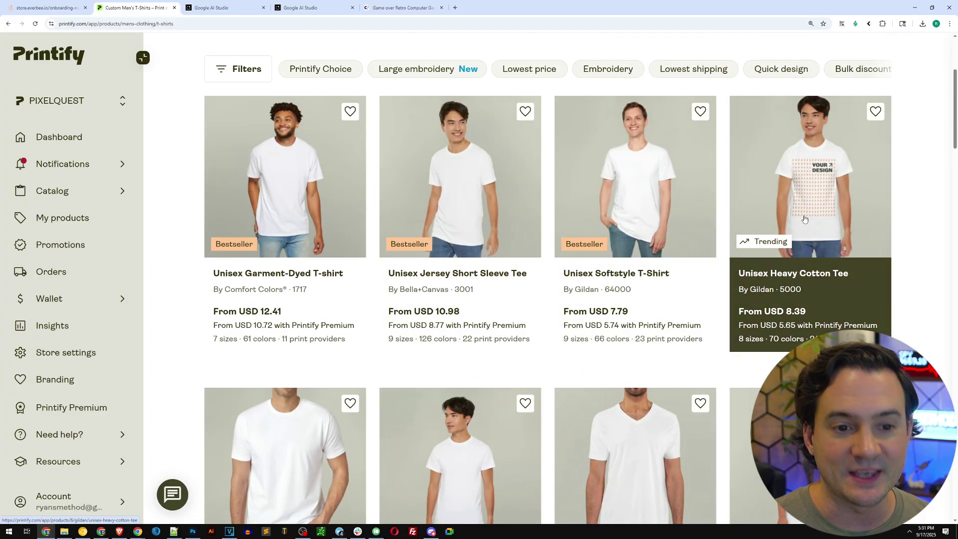
{"action": "left_click", "coordinate": [807, 218]}
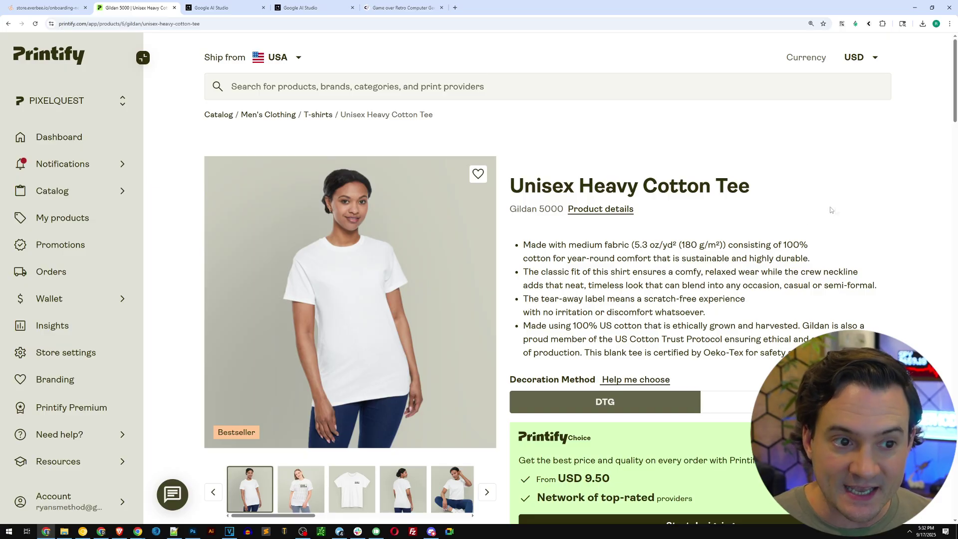
{"action": "scroll", "coordinate": [845, 218], "scroll_direction": "down", "scroll_amount": 2}
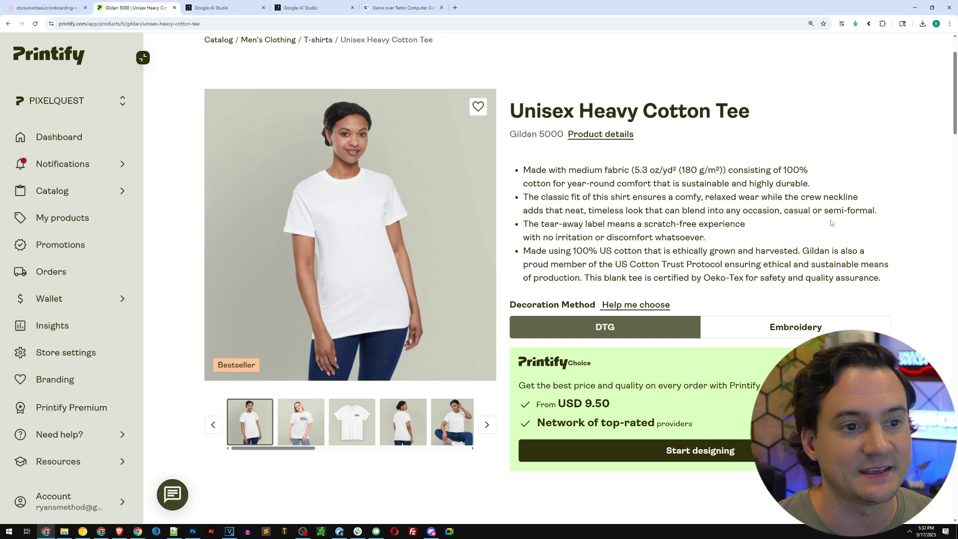
{"action": "scroll", "coordinate": [832, 223], "scroll_direction": "down", "scroll_amount": 2}
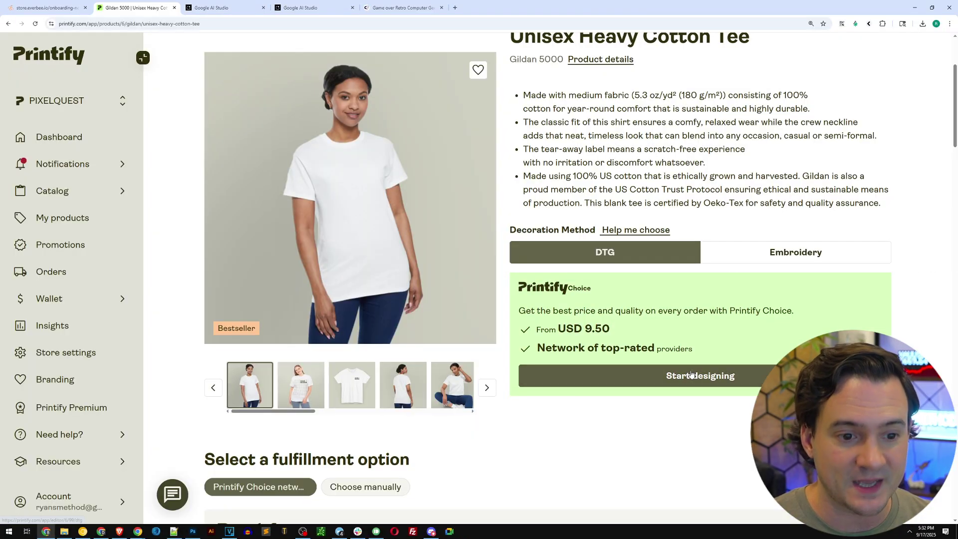
{"action": "left_click", "coordinate": [681, 375]}
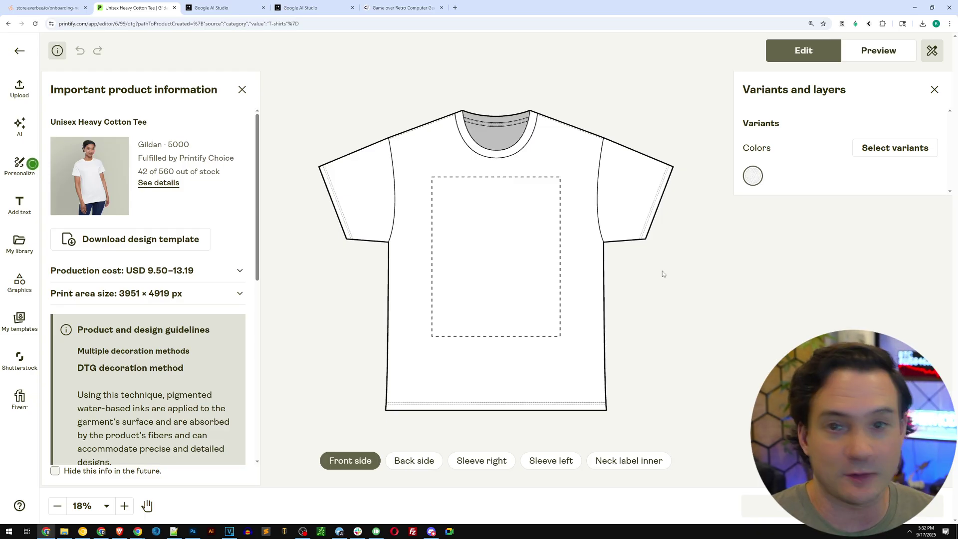
Place fruit.png from My library on the tee front and enlarge it to 12.64 in wide.
{"action": "left_click", "coordinate": [242, 89]}
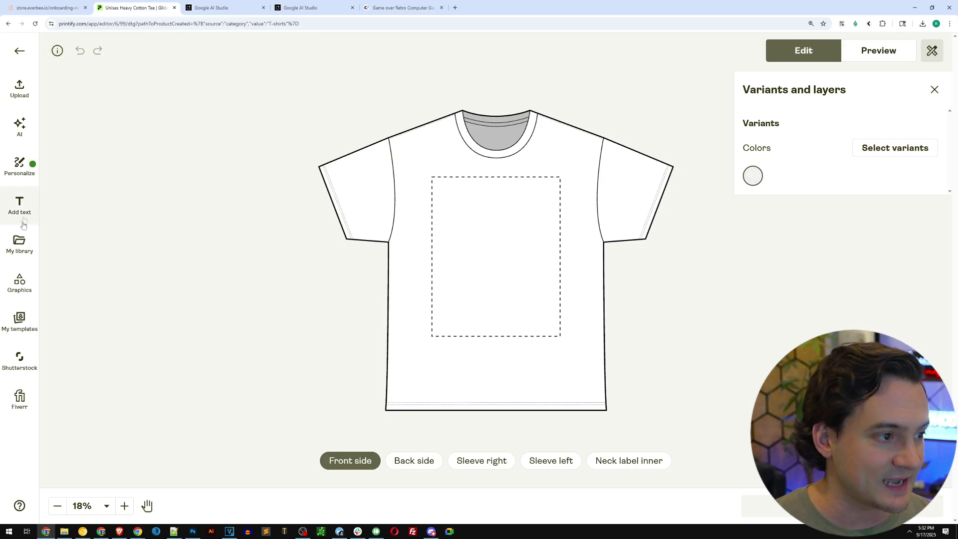
{"action": "left_click", "coordinate": [25, 242]}
{"action": "left_click", "coordinate": [71, 211]}
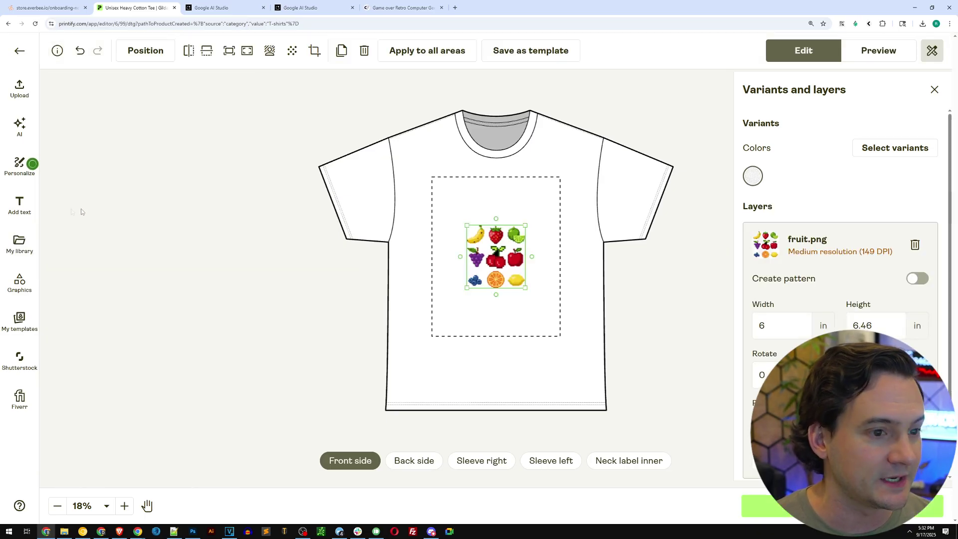
{"action": "left_click_drag", "start_coordinate": [526, 288], "coordinate": [519, 266]}
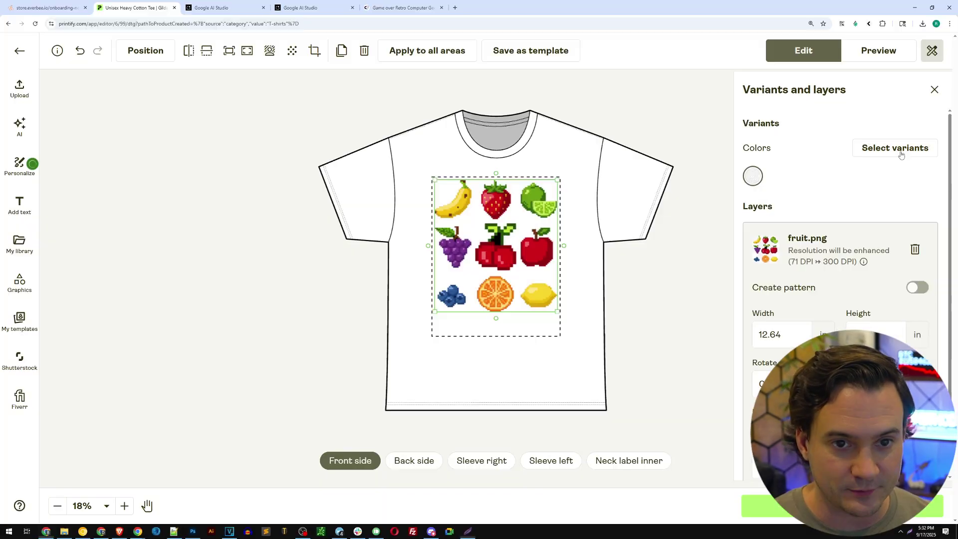
{"action": "left_click", "coordinate": [898, 150]}
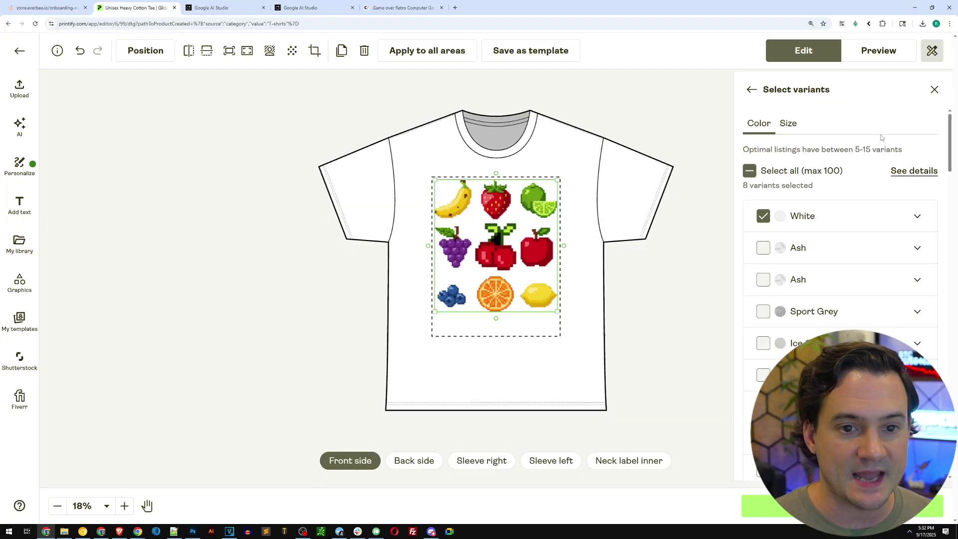
Add Black, Yellow Haze and Lime as tee colours, removing an accidentally ticked Red.
{"action": "scroll", "coordinate": [858, 233], "scroll_direction": "down", "scroll_amount": 2}
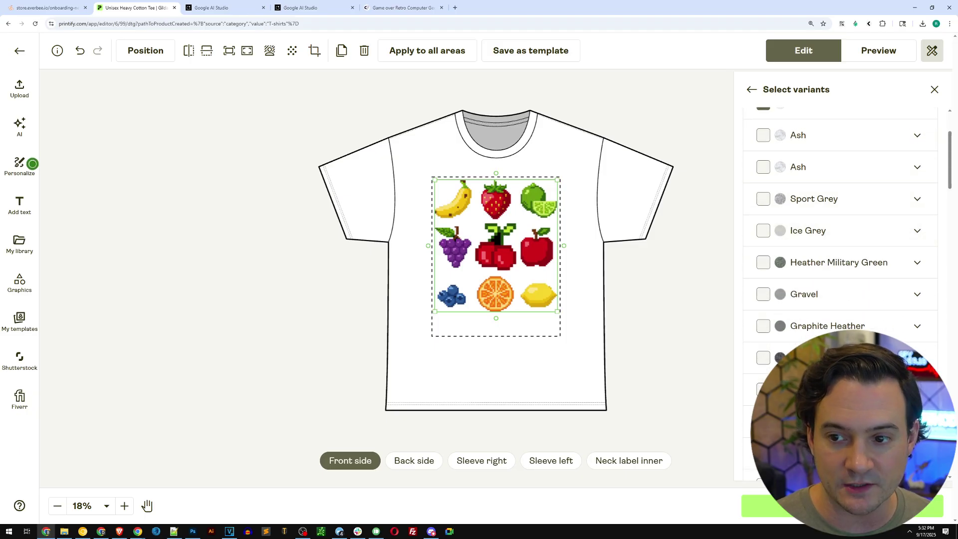
{"action": "scroll", "coordinate": [797, 216], "scroll_direction": "up", "scroll_amount": 2}
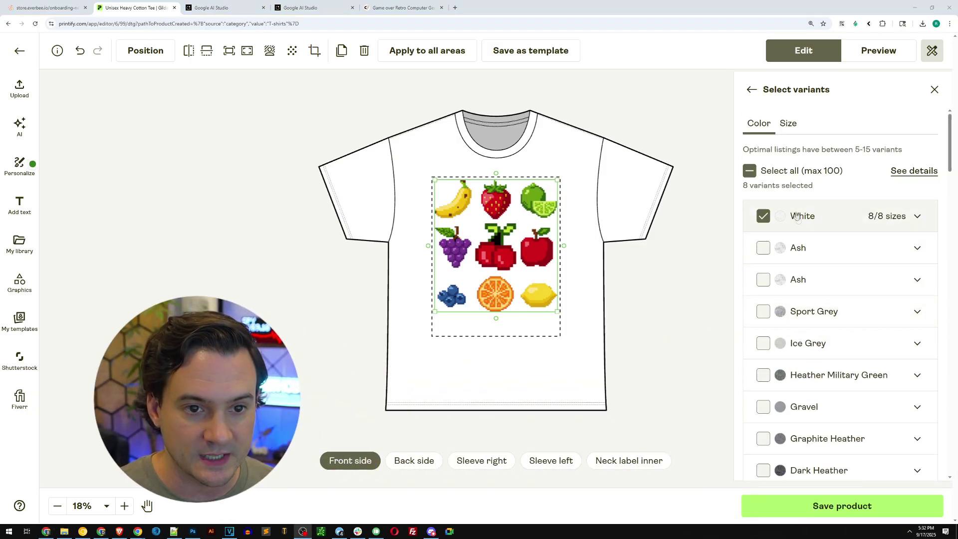
{"action": "scroll", "coordinate": [779, 239], "scroll_direction": "down", "scroll_amount": 6}
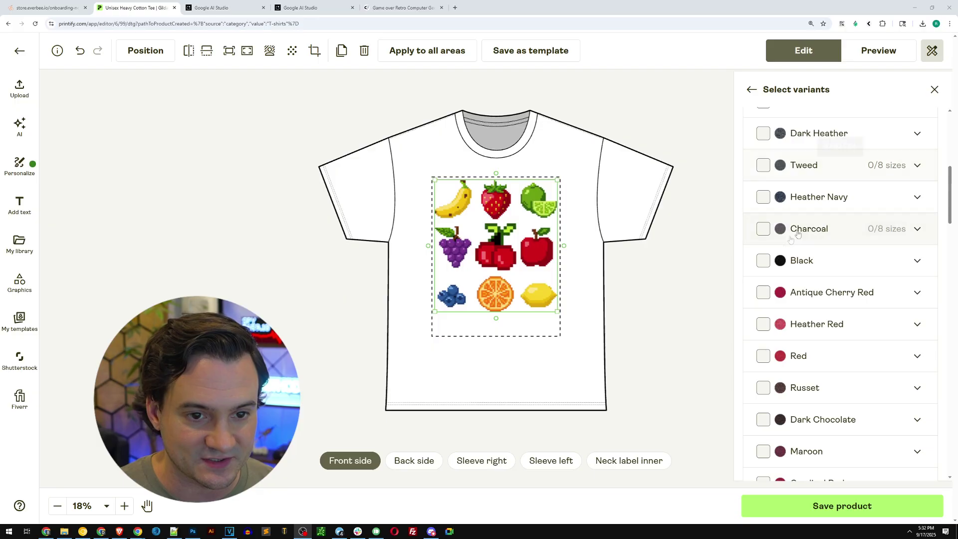
{"action": "left_click", "coordinate": [764, 261]}
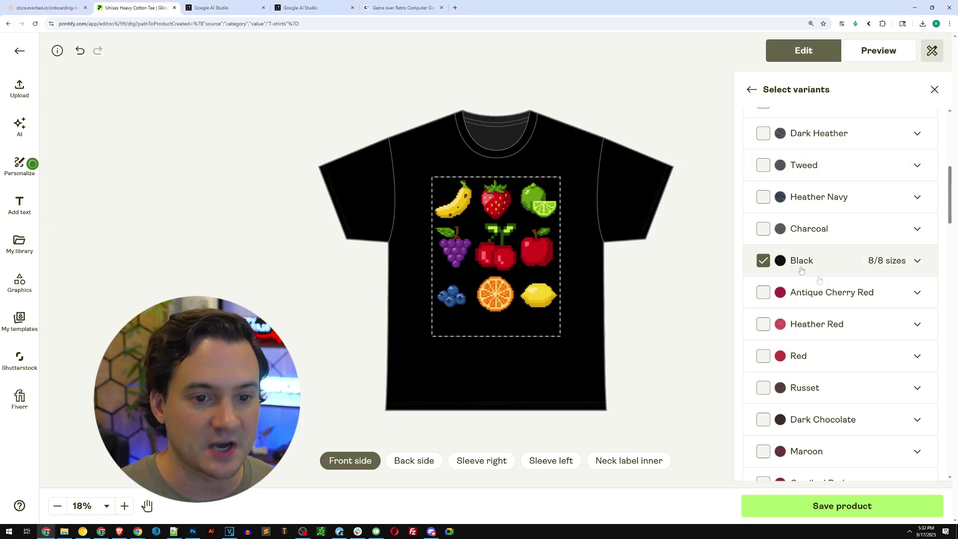
{"action": "scroll", "coordinate": [802, 270], "scroll_direction": "down", "scroll_amount": 3}
{"action": "left_click", "coordinate": [764, 243]}
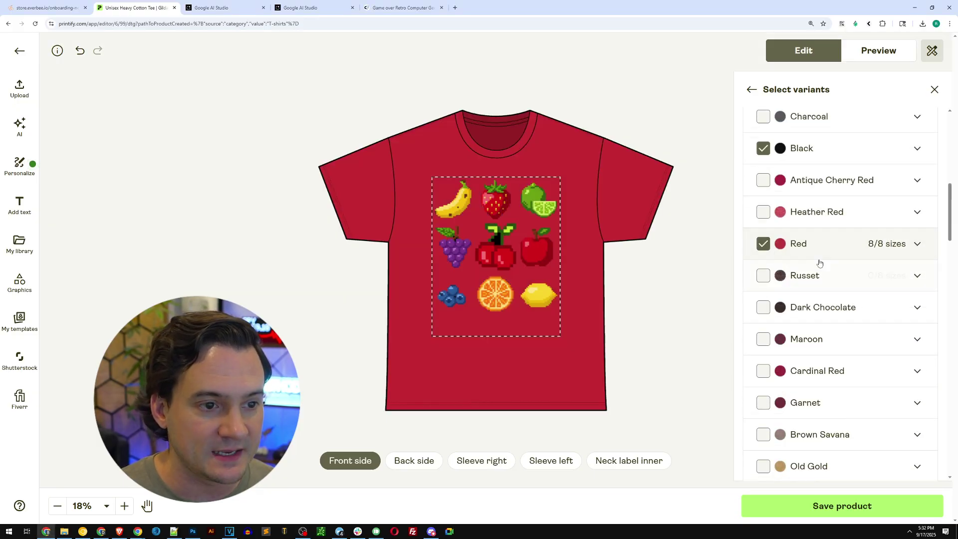
{"action": "scroll", "coordinate": [820, 263], "scroll_direction": "down", "scroll_amount": 2}
{"action": "scroll", "coordinate": [779, 225], "scroll_direction": "up", "scroll_amount": 1}
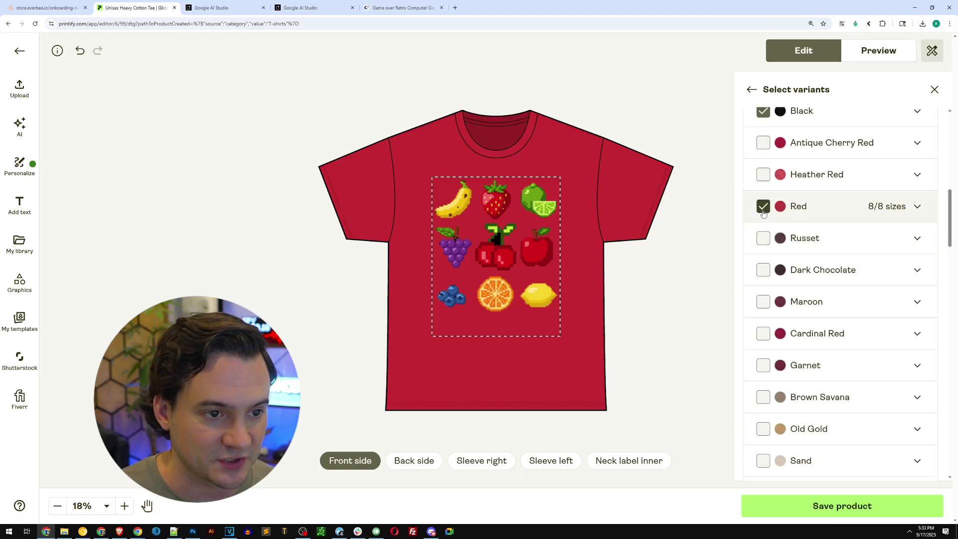
{"action": "left_click", "coordinate": [764, 206]}
{"action": "scroll", "coordinate": [766, 250], "scroll_direction": "down", "scroll_amount": 4}
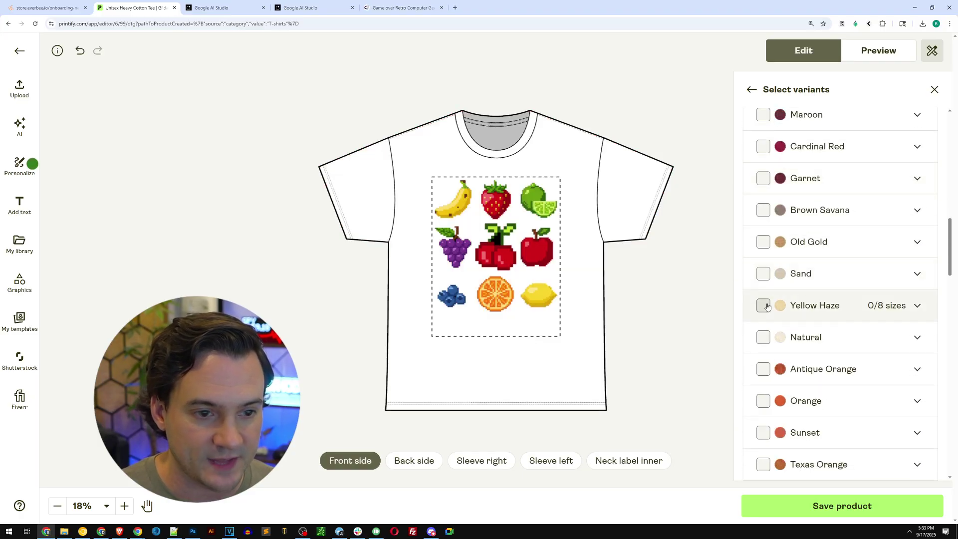
{"action": "left_click", "coordinate": [764, 306]}
{"action": "scroll", "coordinate": [794, 305], "scroll_direction": "down", "scroll_amount": 5}
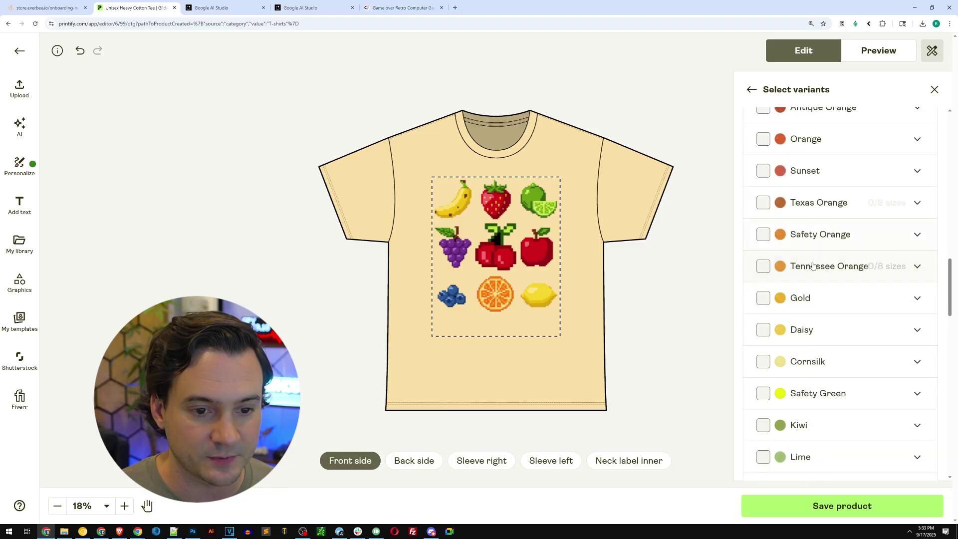
{"action": "scroll", "coordinate": [813, 265], "scroll_direction": "down", "scroll_amount": 3}
{"action": "left_click", "coordinate": [764, 308]}
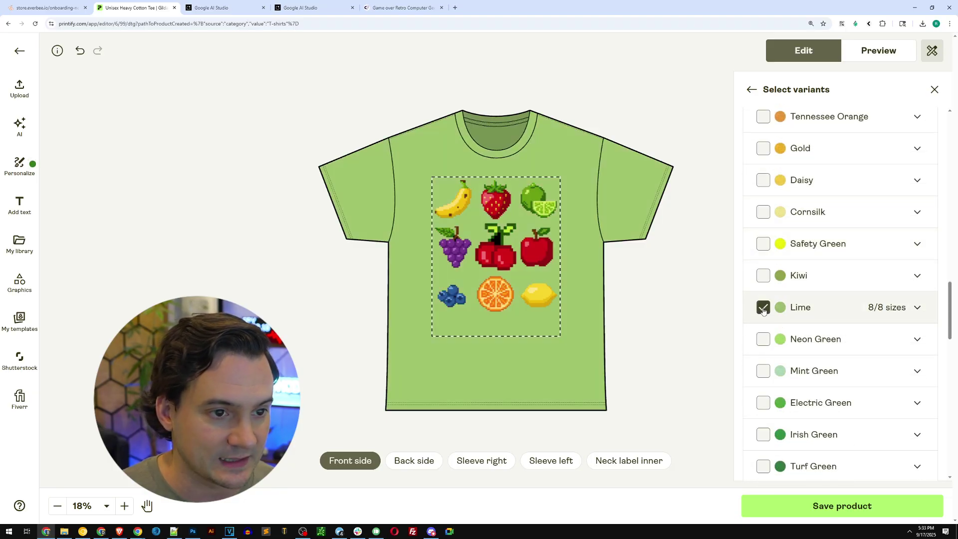
Add Royal, Light Pink and Navy, dropping Neon Blue, then view the tee mockup preview.
{"action": "scroll", "coordinate": [766, 317], "scroll_direction": "down", "scroll_amount": 6}
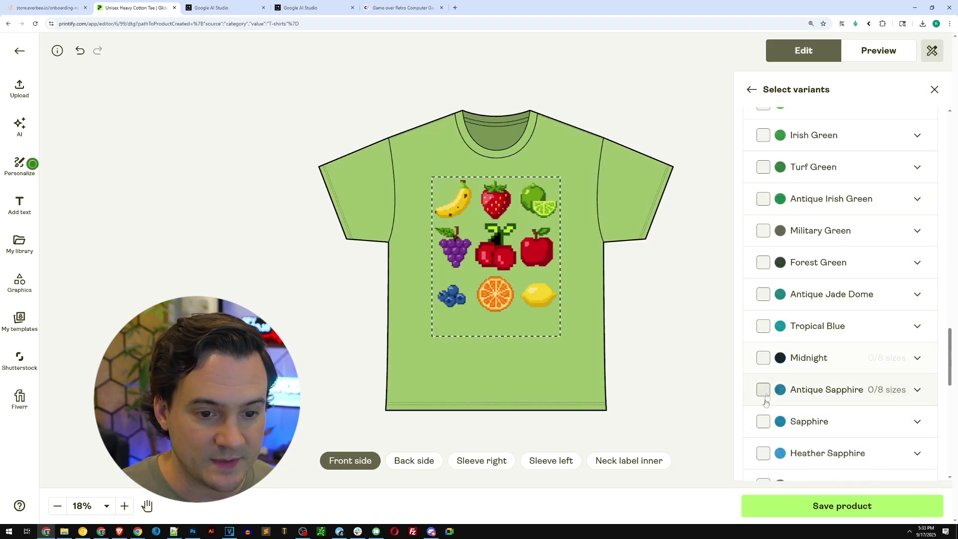
{"action": "scroll", "coordinate": [763, 379], "scroll_direction": "down", "scroll_amount": 5}
{"action": "scroll", "coordinate": [796, 348], "scroll_direction": "down", "scroll_amount": 1}
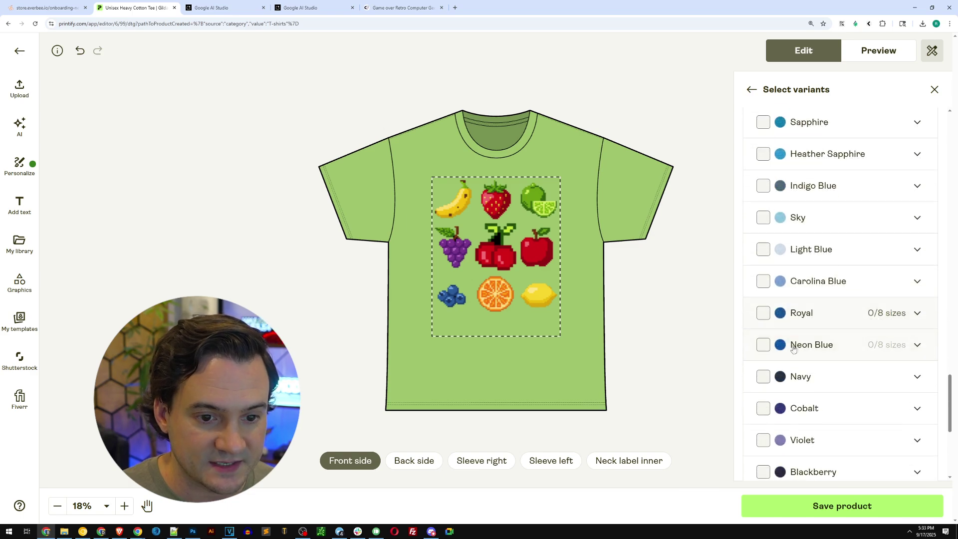
{"action": "left_click", "coordinate": [762, 345]}
{"action": "left_click", "coordinate": [763, 345]}
{"action": "left_click", "coordinate": [764, 313]}
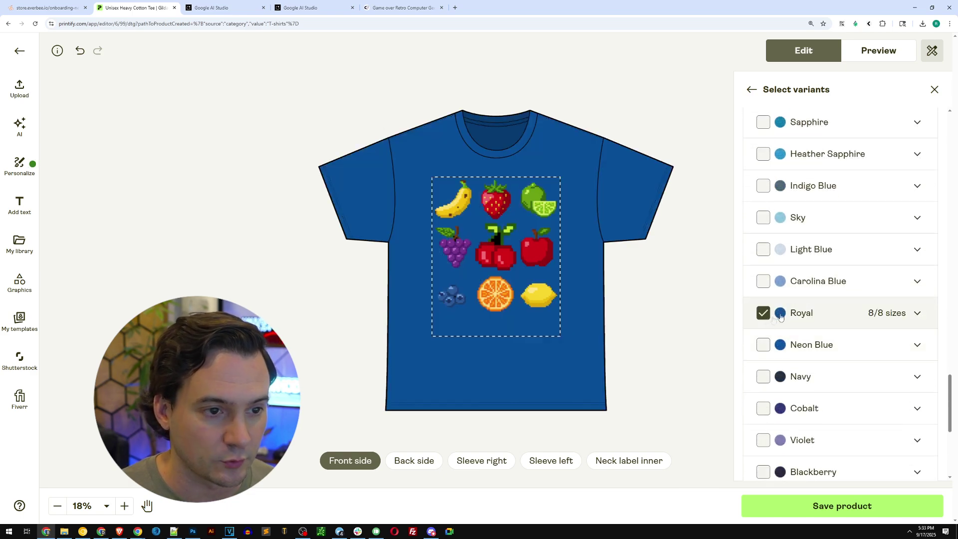
{"action": "scroll", "coordinate": [832, 312], "scroll_direction": "down", "scroll_amount": 5}
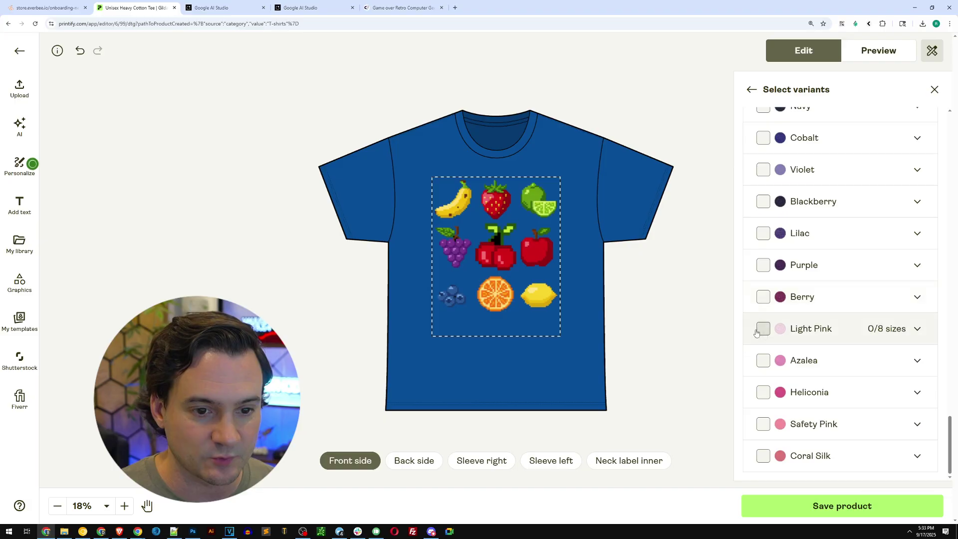
{"action": "left_click", "coordinate": [765, 331]}
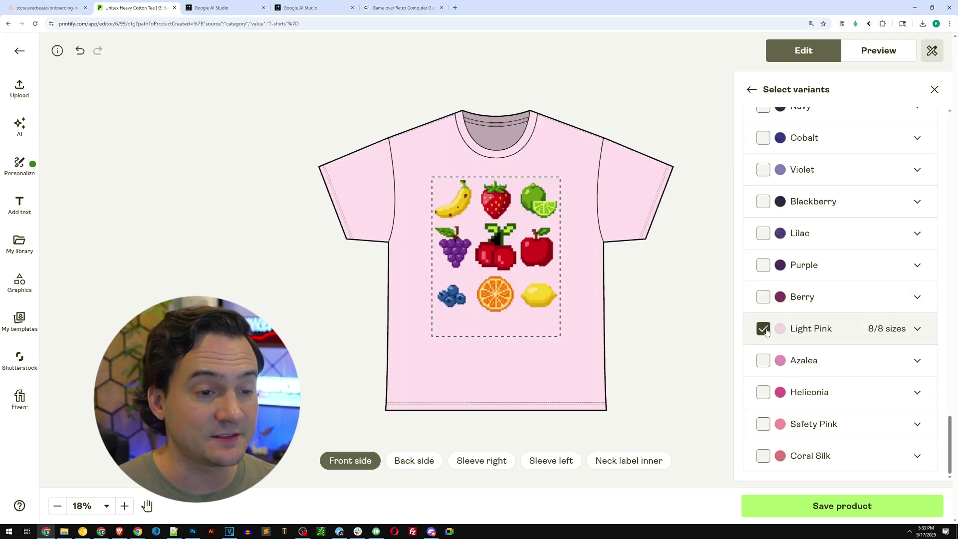
{"action": "scroll", "coordinate": [838, 314], "scroll_direction": "up", "scroll_amount": 6}
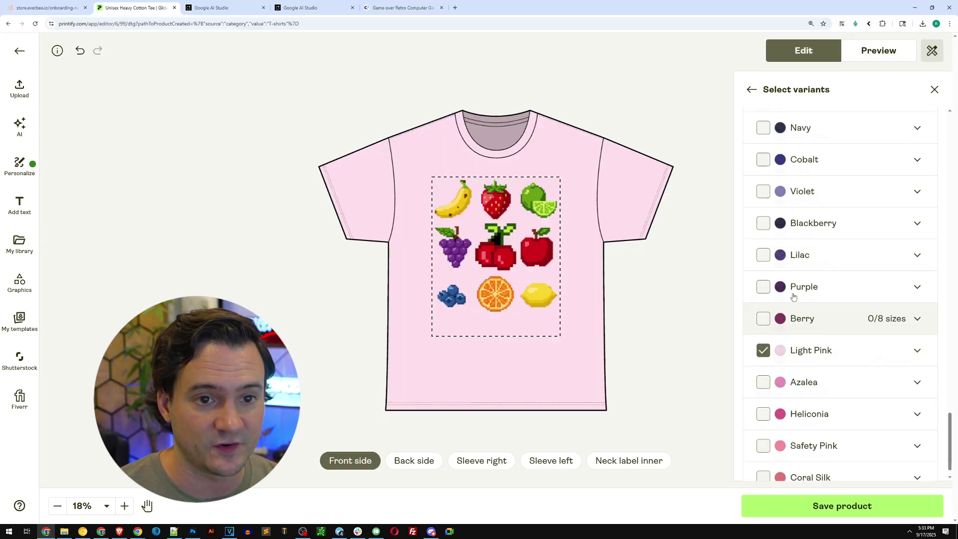
{"action": "left_click", "coordinate": [764, 442]}
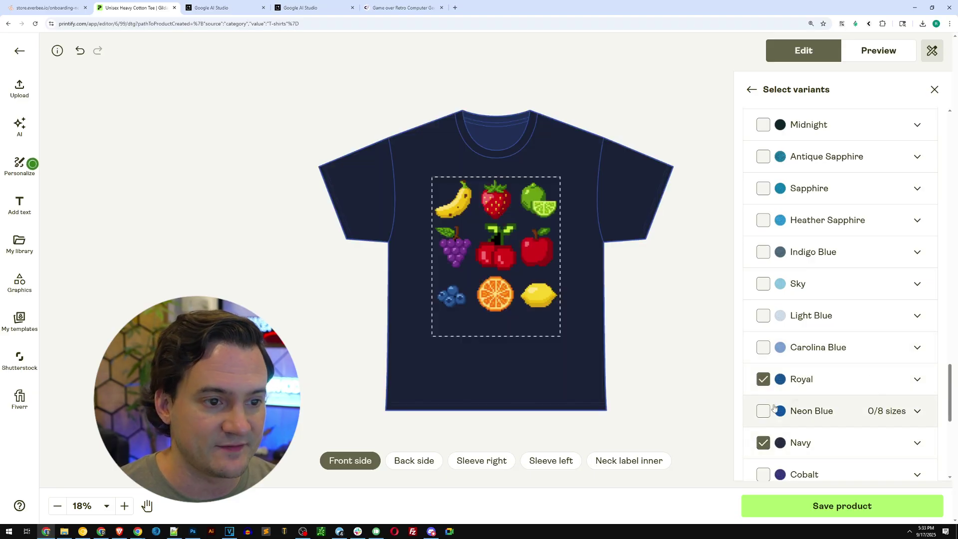
{"action": "scroll", "coordinate": [946, 354], "scroll_direction": "up", "scroll_amount": 3}
{"action": "scroll", "coordinate": [946, 354], "scroll_direction": "up", "scroll_amount": 10}
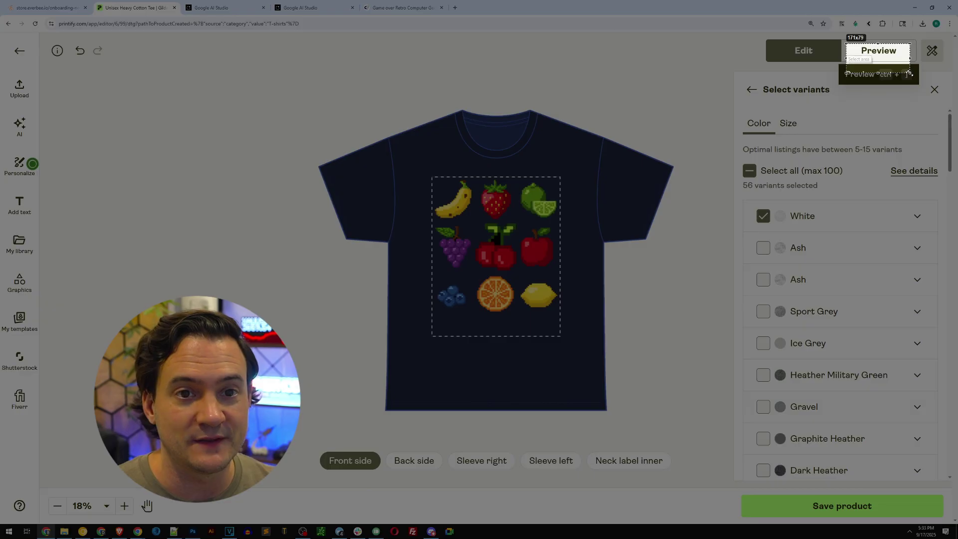
{"action": "left_click", "coordinate": [881, 56]}
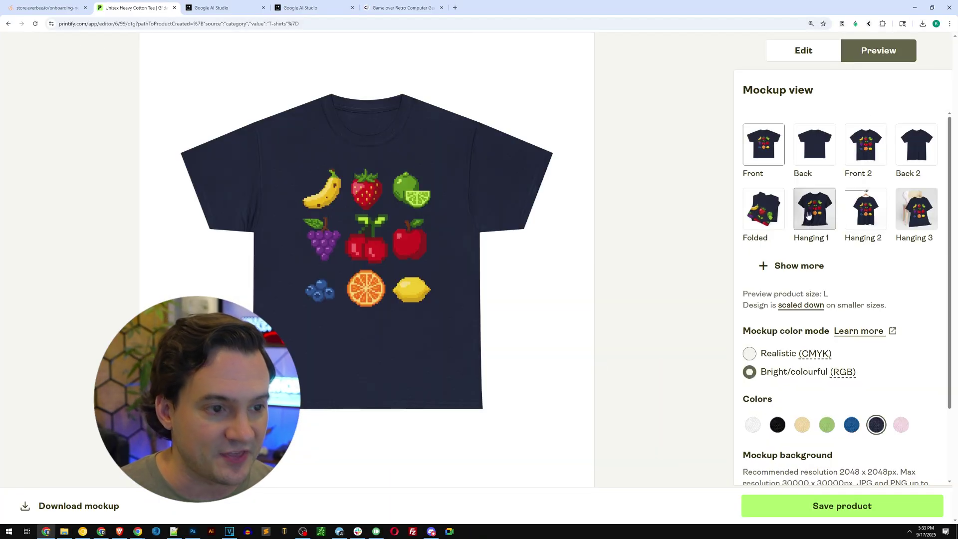
Cycle through the Front 2, Hanging 3, Hanging 1 and folded mockups of the pixel-fruit tee.
{"action": "left_click", "coordinate": [883, 140]}
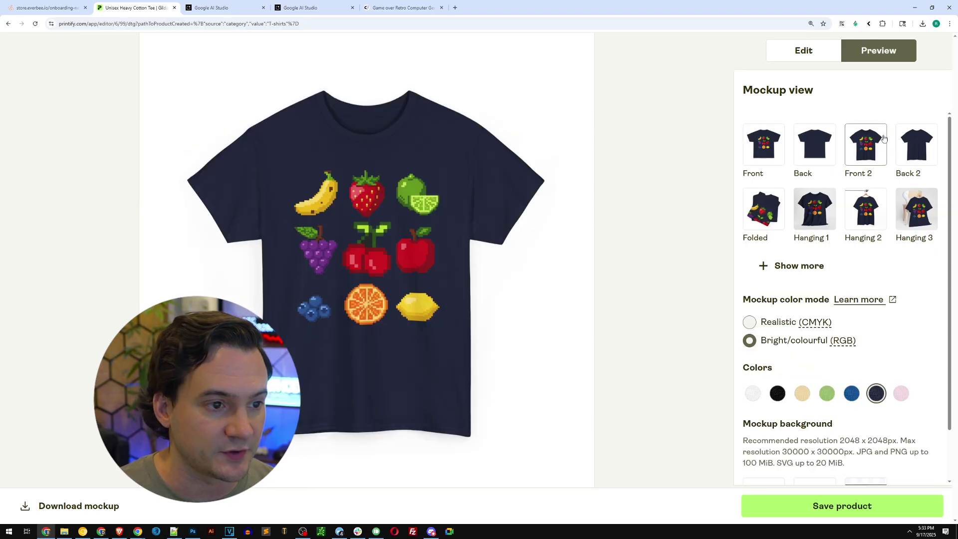
{"action": "left_click", "coordinate": [913, 207]}
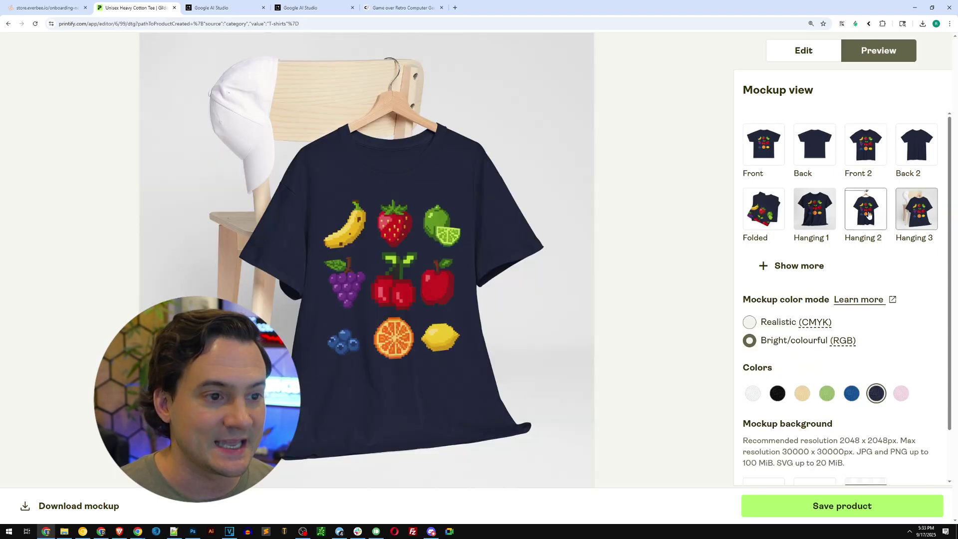
{"action": "left_click", "coordinate": [861, 215]}
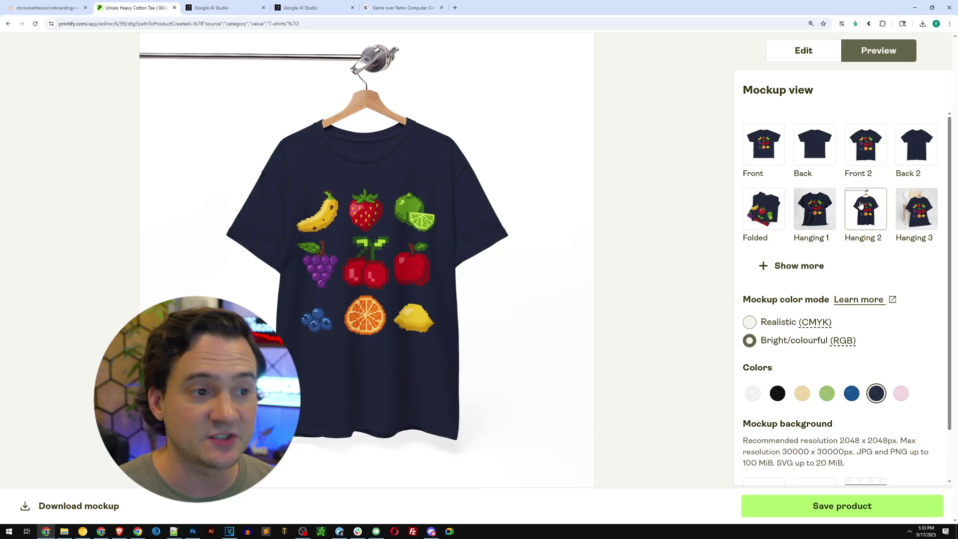
{"action": "left_click", "coordinate": [824, 205]}
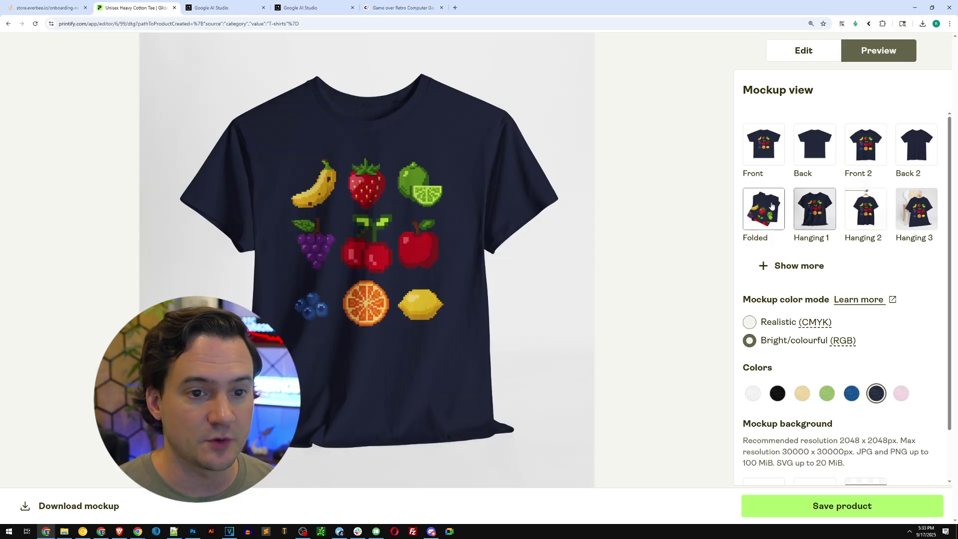
{"action": "left_click", "coordinate": [771, 206]}
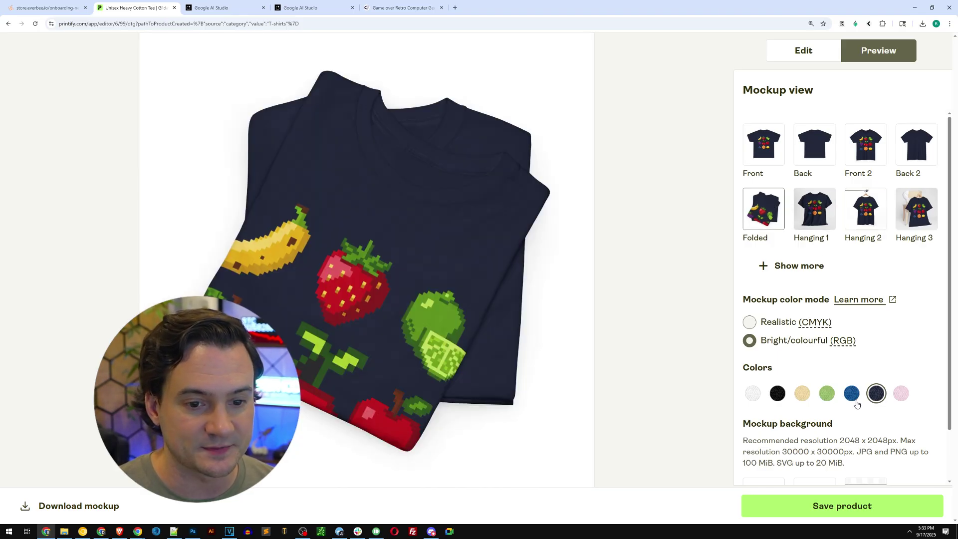
Preview the tee in royal blue, lime and Yellow Haze on the Front 2 mockup.
{"action": "left_click", "coordinate": [854, 399]}
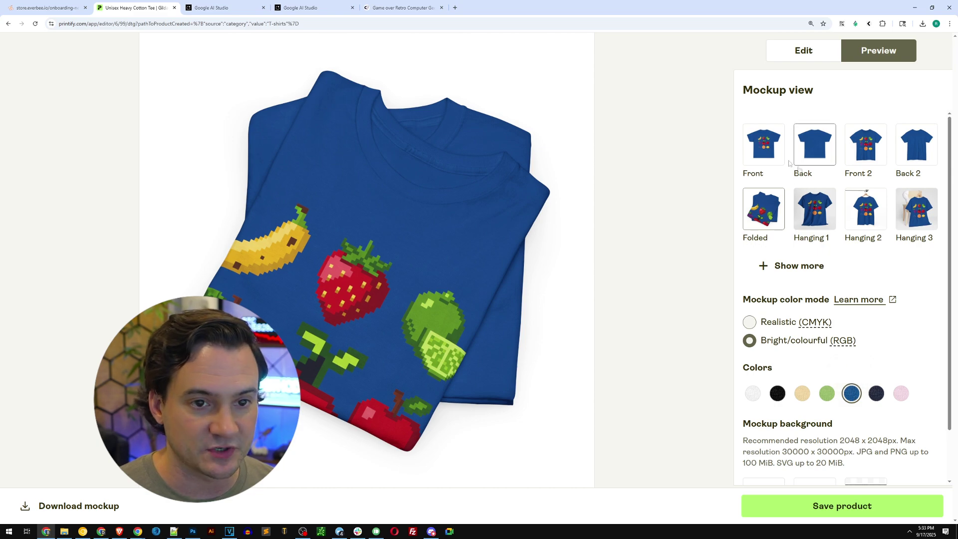
{"action": "left_click", "coordinate": [813, 207]}
{"action": "left_click", "coordinate": [868, 144]}
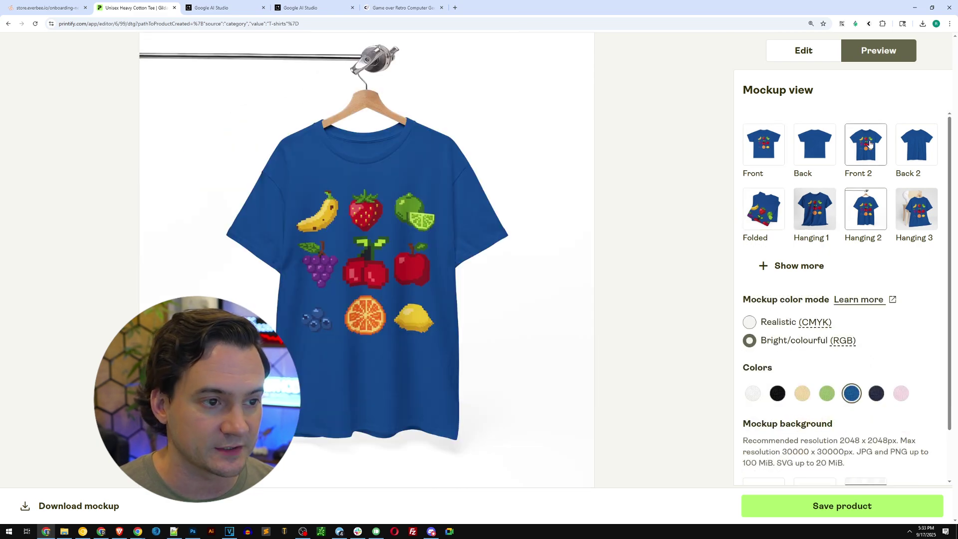
{"action": "left_click", "coordinate": [826, 393]}
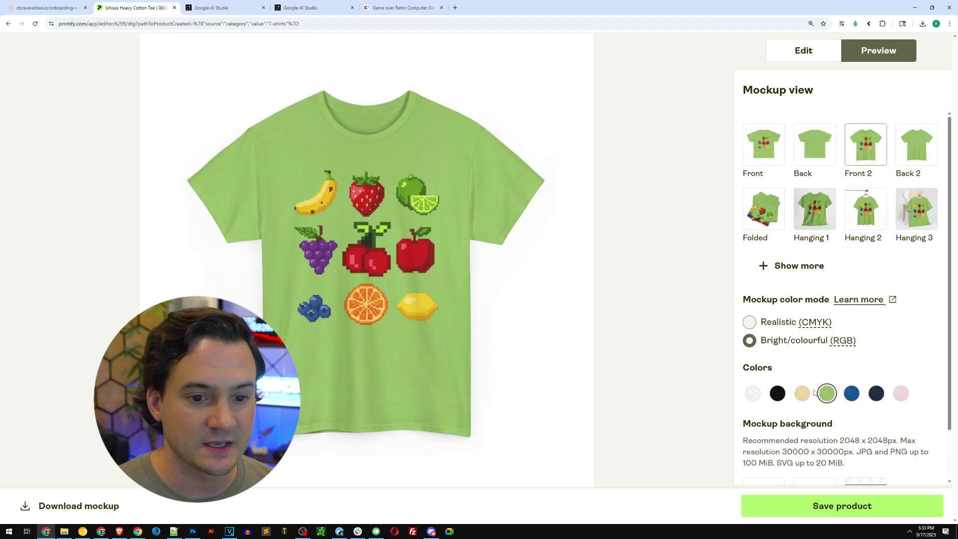
{"action": "left_click", "coordinate": [803, 394]}
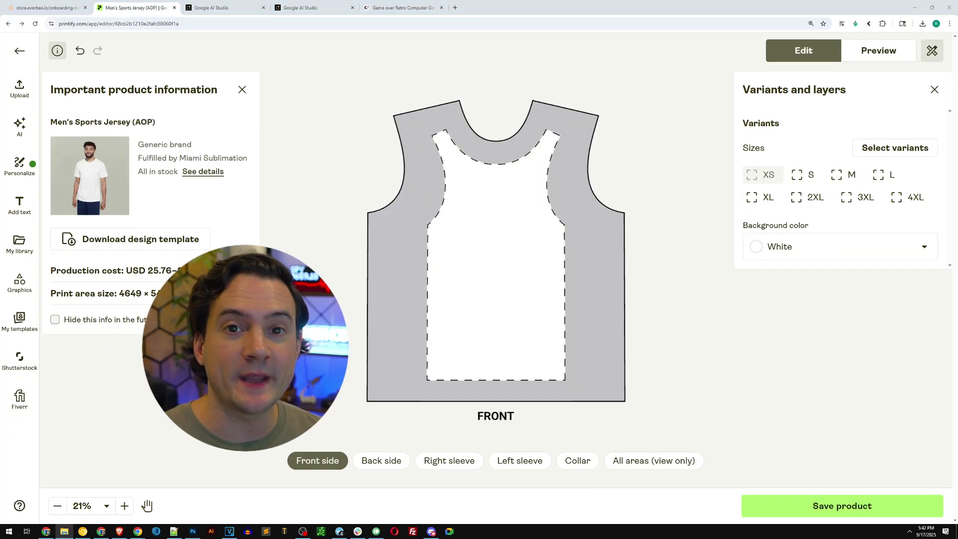
Place 8bit-brick-wall.png on the jersey front at 10.24 x 6.83 in and tile it as a pattern.
{"action": "left_click", "coordinate": [19, 243]}
{"action": "left_click", "coordinate": [129, 311]}
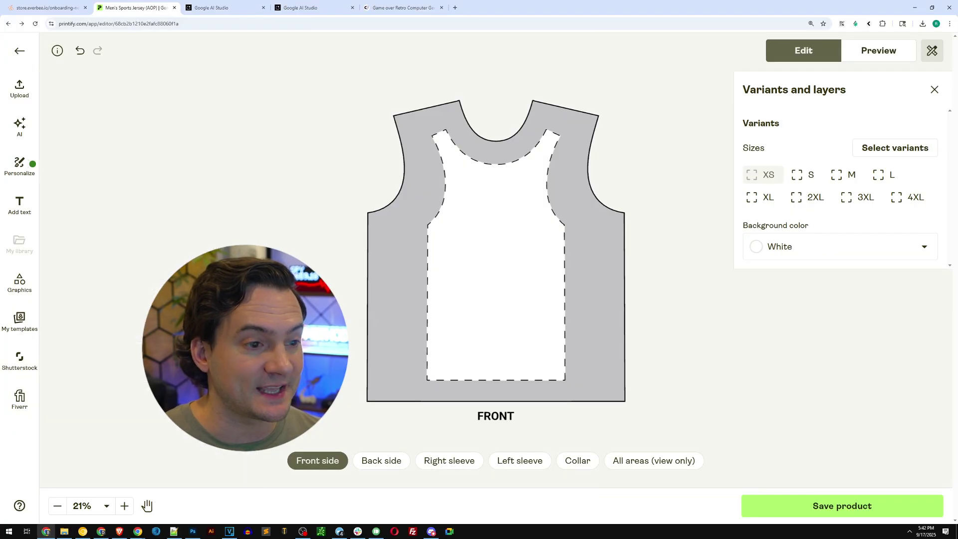
{"action": "left_click_drag", "start_coordinate": [499, 254], "coordinate": [599, 325]}
{"action": "left_click_drag", "start_coordinate": [545, 285], "coordinate": [504, 261]}
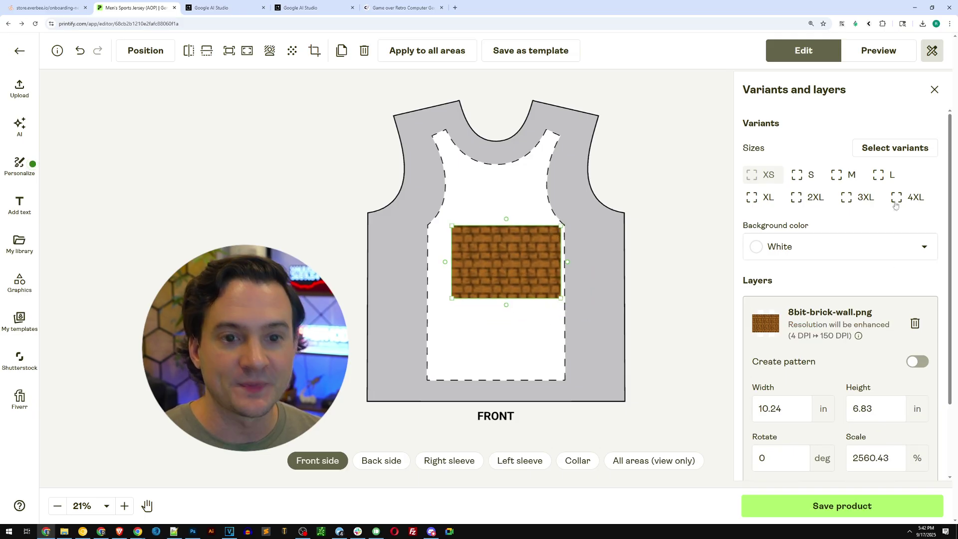
{"action": "left_click", "coordinate": [919, 362]}
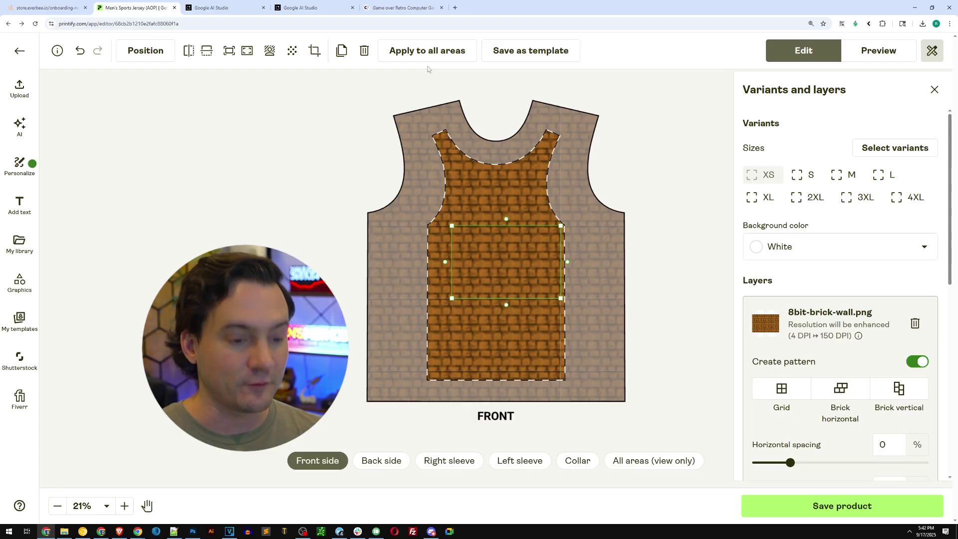
Apply the brick pattern to all print areas, check sleeves and back, then preview and save the product.
{"action": "left_click", "coordinate": [433, 50]}
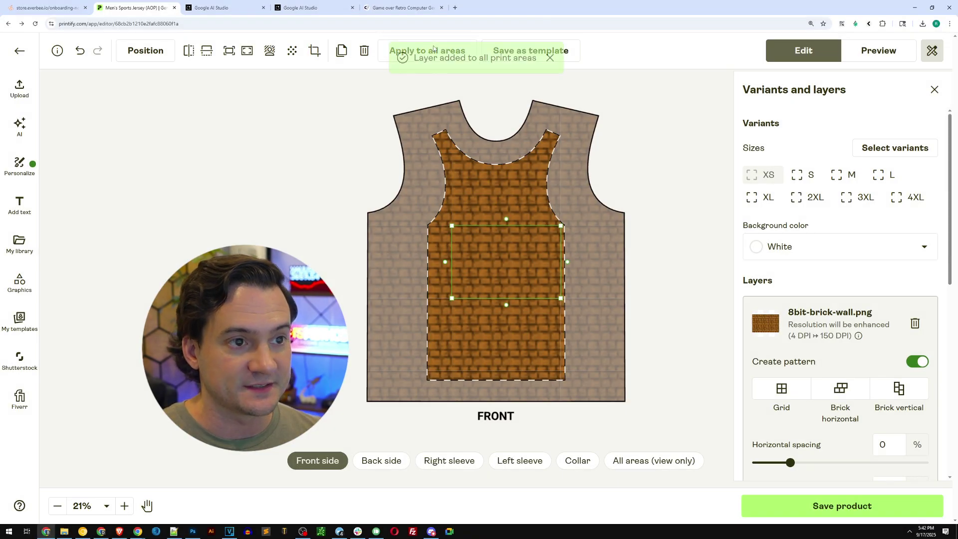
{"action": "left_click", "coordinate": [445, 459]}
{"action": "left_click", "coordinate": [520, 460]}
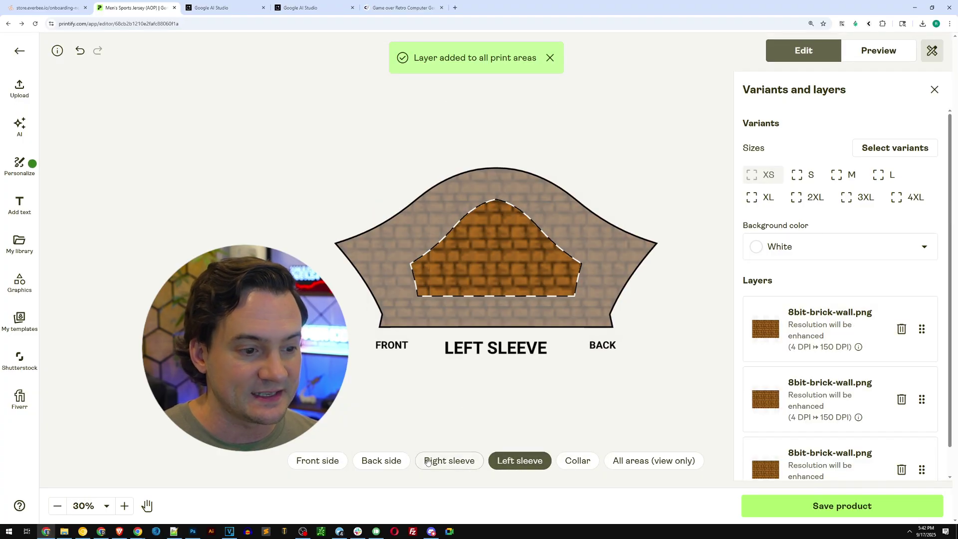
{"action": "left_click", "coordinate": [381, 461]}
{"action": "left_click", "coordinate": [317, 460]}
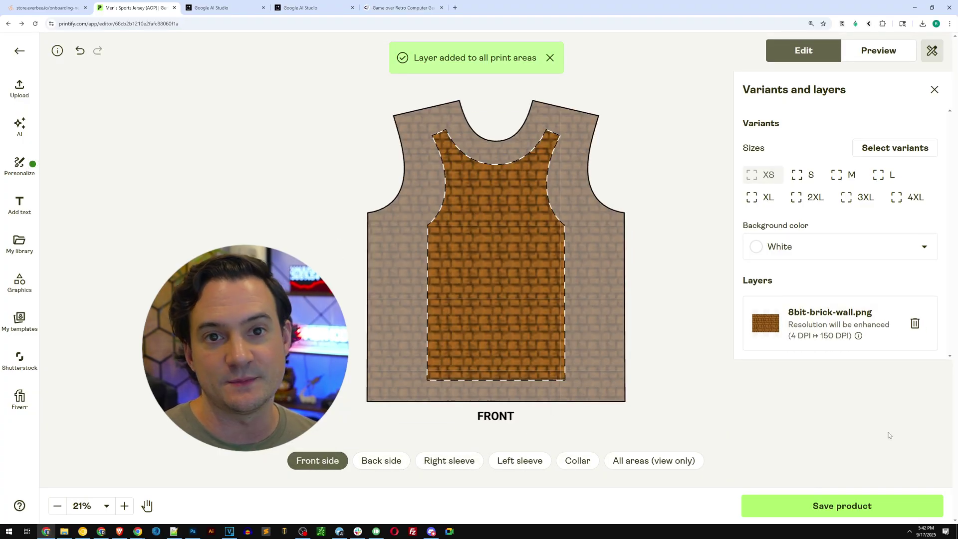
{"action": "left_click", "coordinate": [880, 55]}
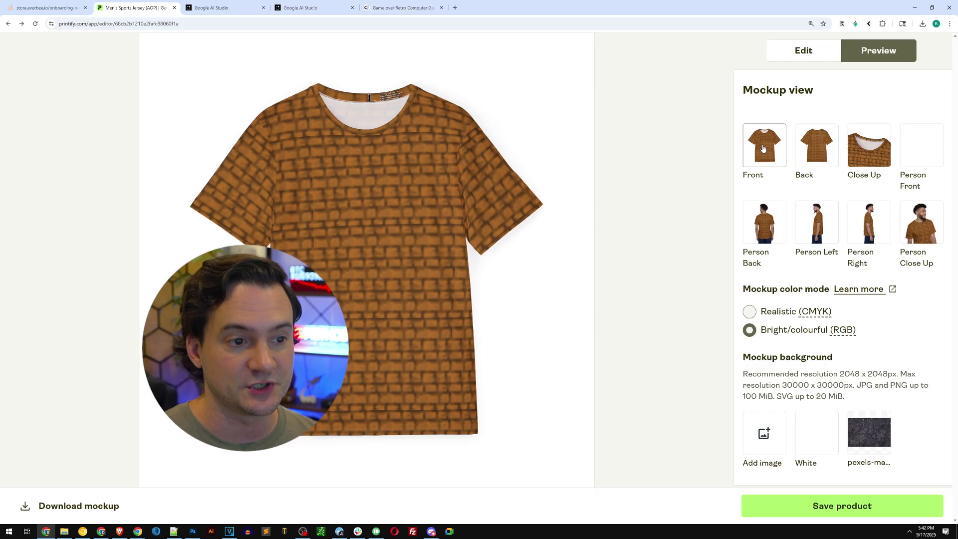
{"action": "left_click", "coordinate": [849, 507]}
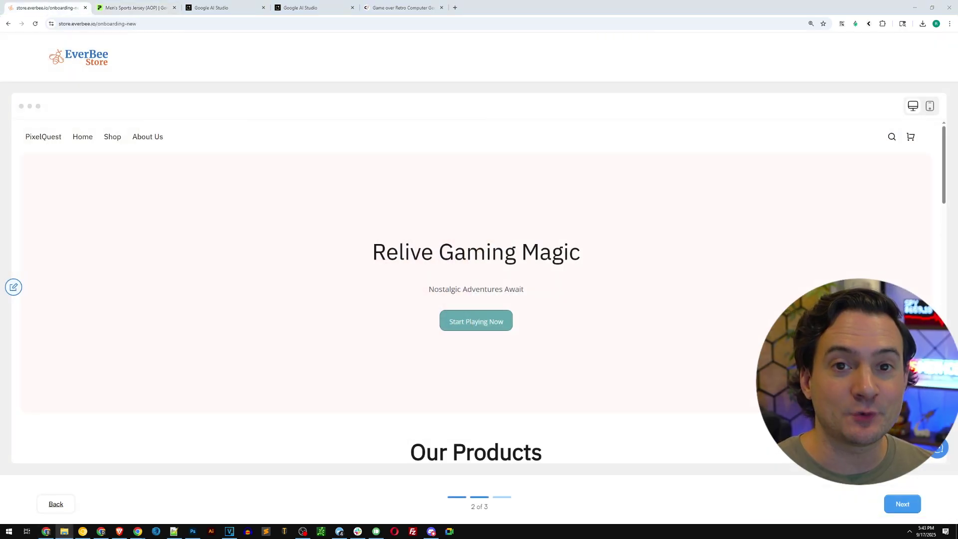
On the final onboarding step, try gold, rose, teal and mauve palettes, then keep the teal-pink-purple one.
{"action": "left_click", "coordinate": [901, 506]}
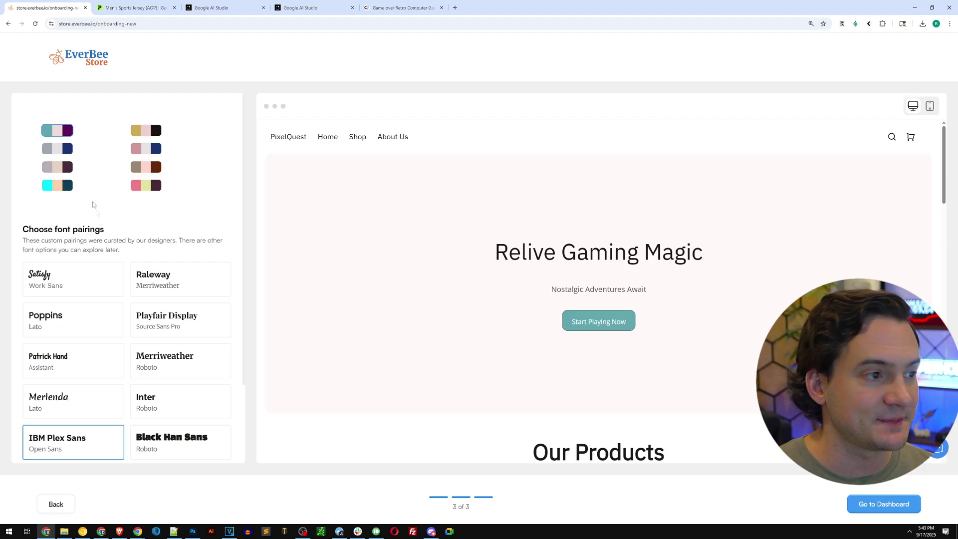
{"action": "left_click", "coordinate": [146, 130]}
{"action": "left_click", "coordinate": [146, 149]}
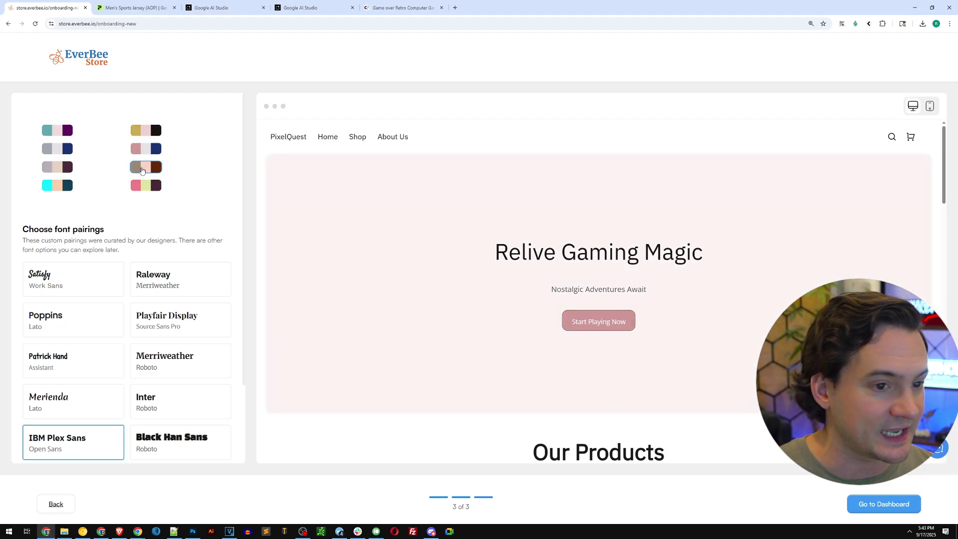
{"action": "left_click", "coordinate": [58, 185]}
{"action": "left_click", "coordinate": [58, 167]}
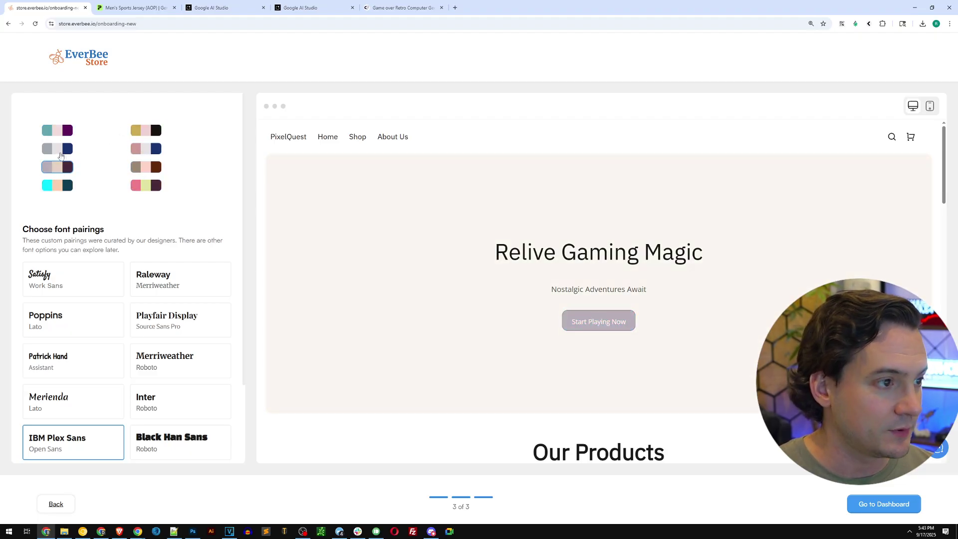
{"action": "left_click", "coordinate": [65, 133]}
{"action": "scroll", "coordinate": [50, 250], "scroll_direction": "down", "scroll_amount": 1}
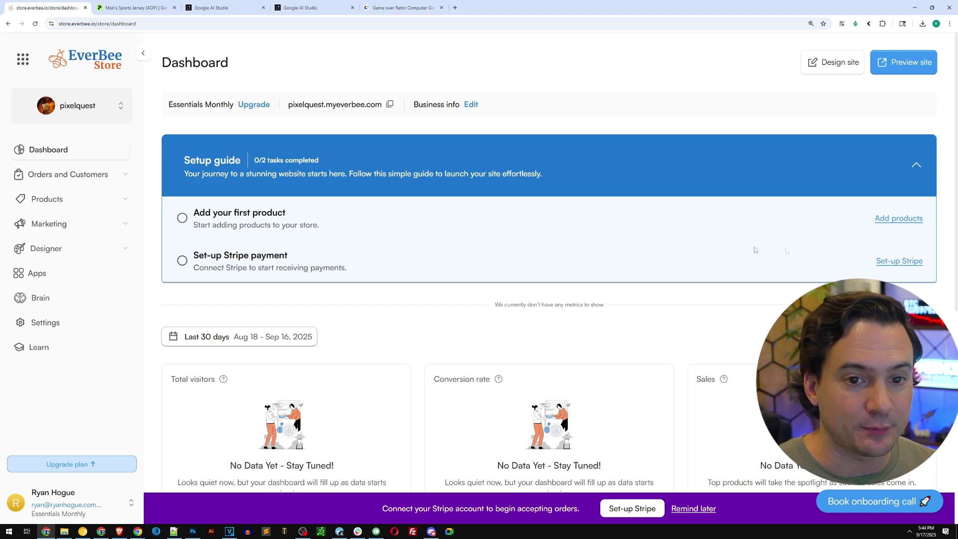
Install Printify from the App Market, approve its store-data access and start connecting the account.
{"action": "left_click", "coordinate": [896, 222]}
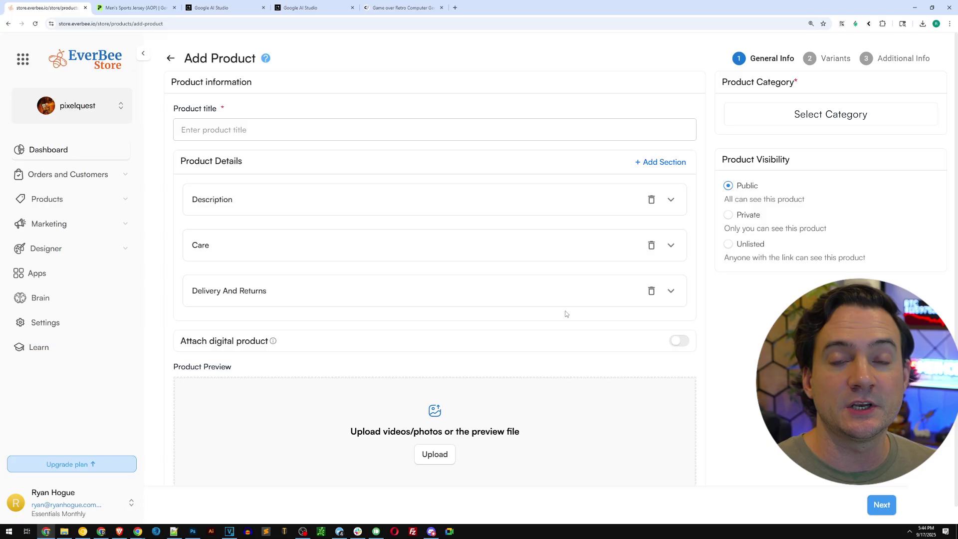
{"action": "key", "text": "super+shift+s"}
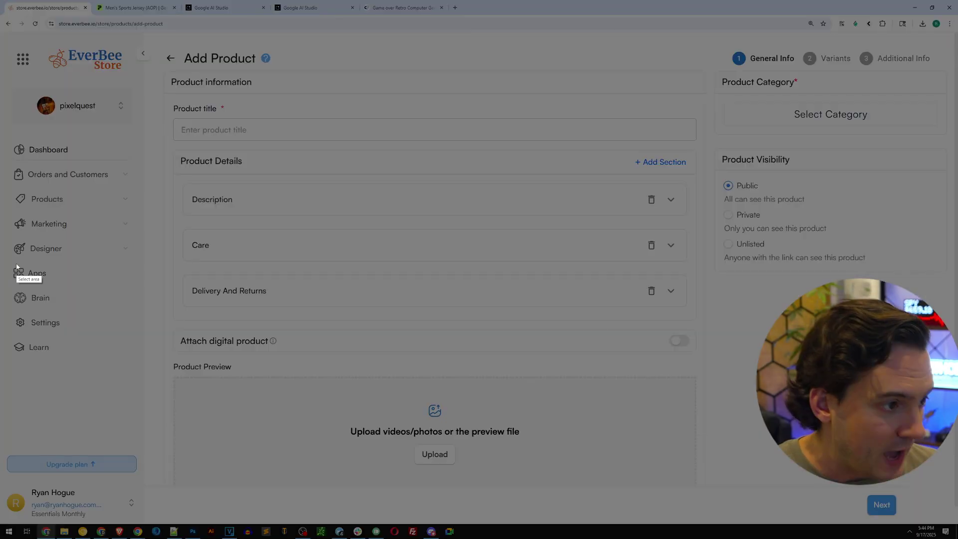
{"action": "left_click_drag", "start_coordinate": [16, 262], "coordinate": [54, 283]}
{"action": "left_click", "coordinate": [70, 276]}
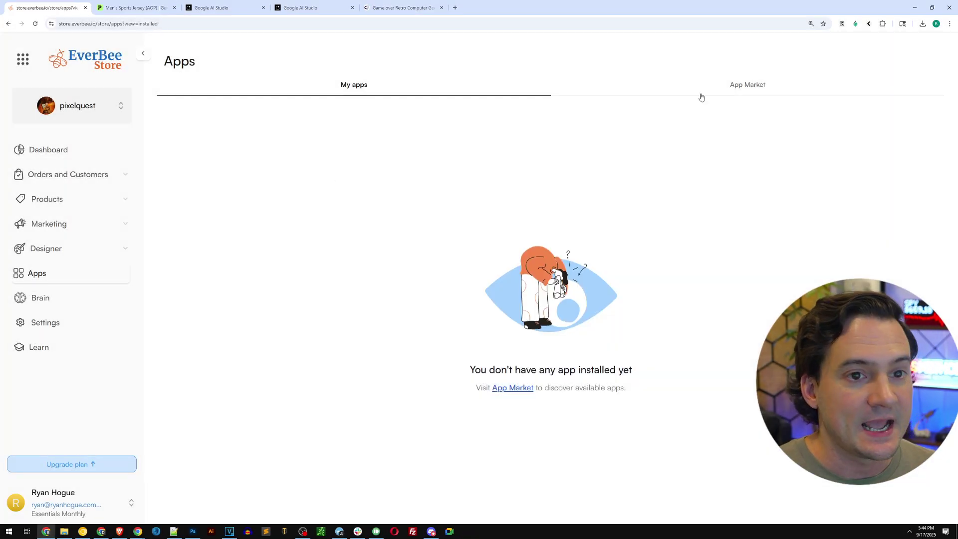
{"action": "left_click", "coordinate": [737, 95]}
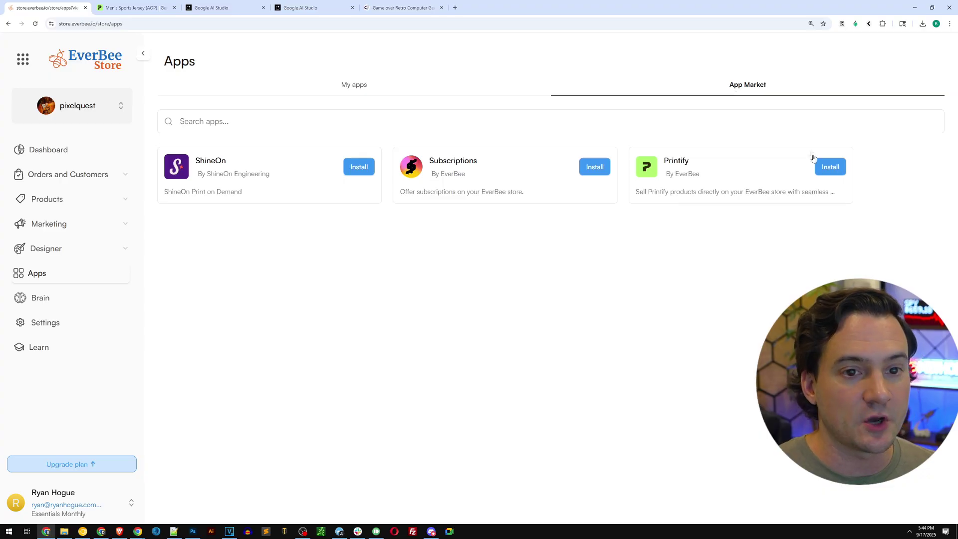
{"action": "left_click", "coordinate": [829, 169]}
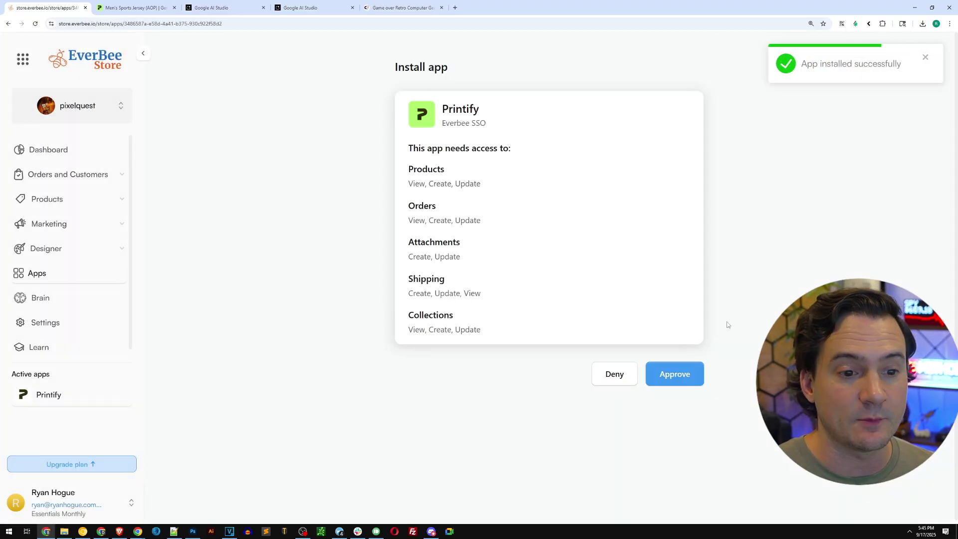
{"action": "left_click", "coordinate": [677, 373]}
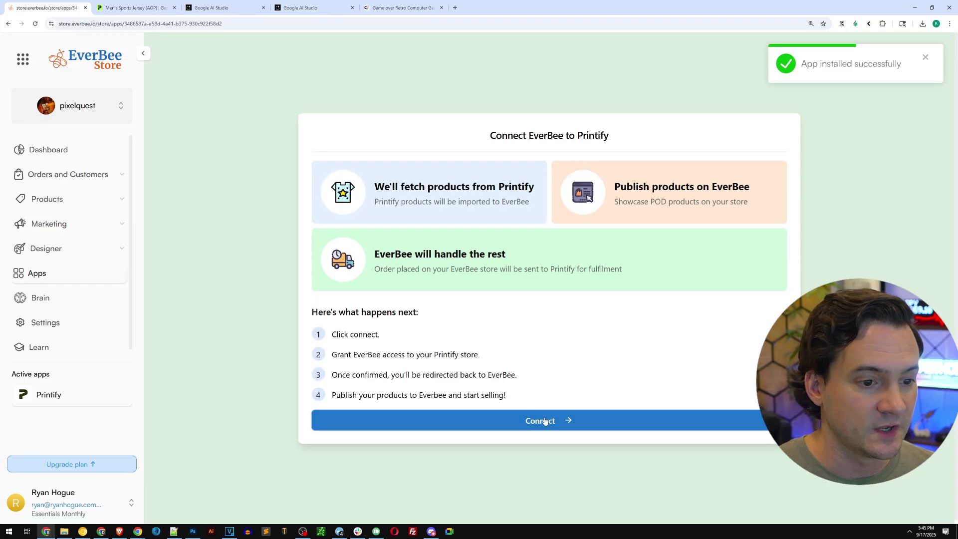
{"action": "left_click", "coordinate": [546, 422]}
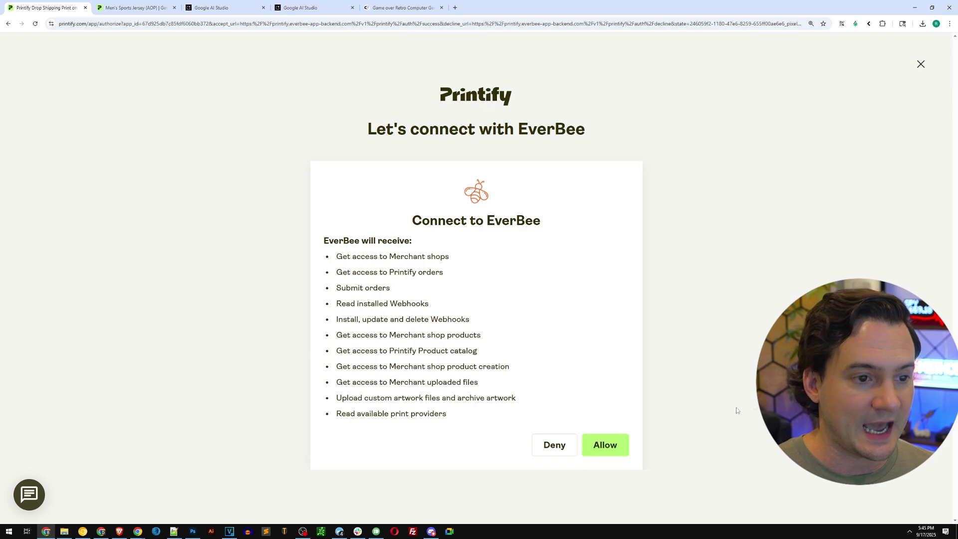
Authorize EverBee on Printify and filter the product list to the PIXELQUEST store.
{"action": "left_click", "coordinate": [607, 445]}
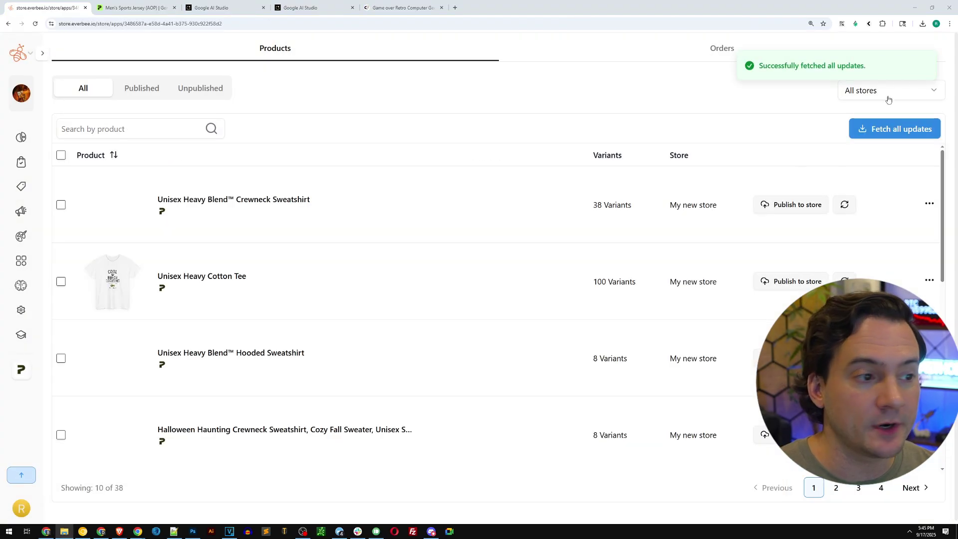
{"action": "left_click", "coordinate": [887, 100]}
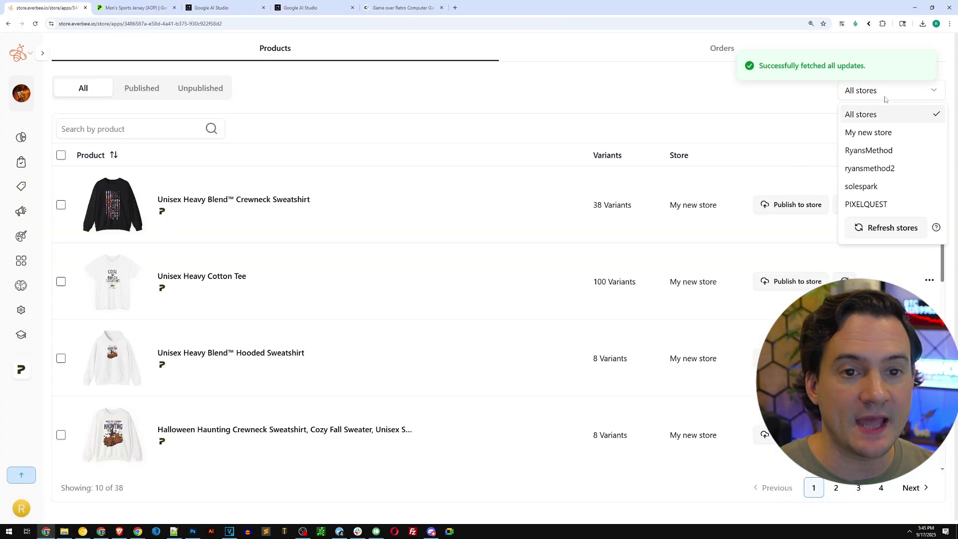
{"action": "left_click", "coordinate": [866, 204]}
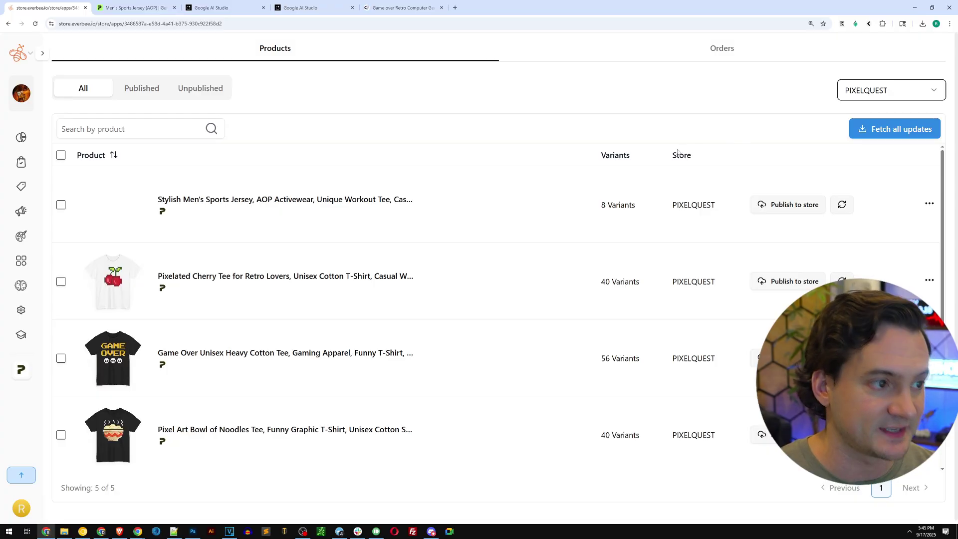
{"action": "scroll", "coordinate": [349, 239], "scroll_direction": "down", "scroll_amount": 2}
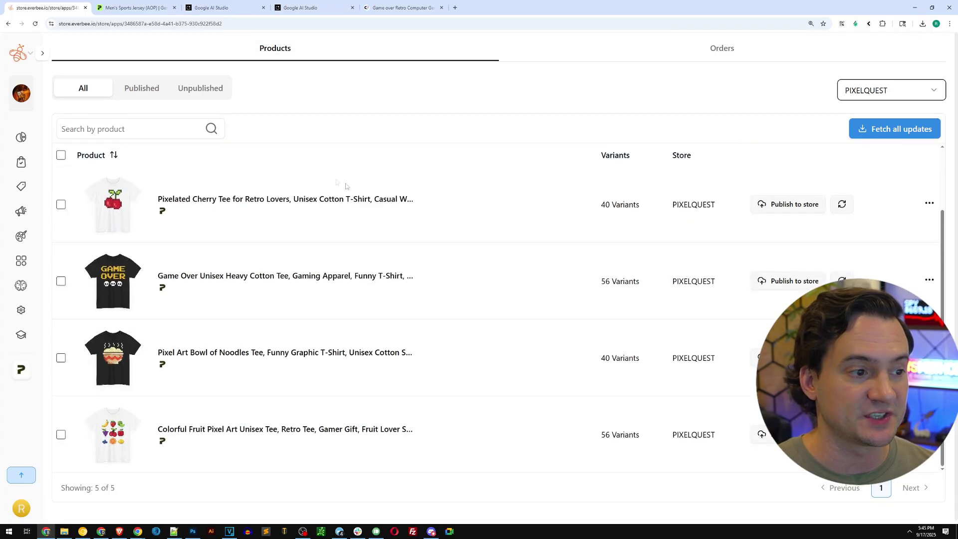
{"action": "scroll", "coordinate": [330, 258], "scroll_direction": "up", "scroll_amount": 2}
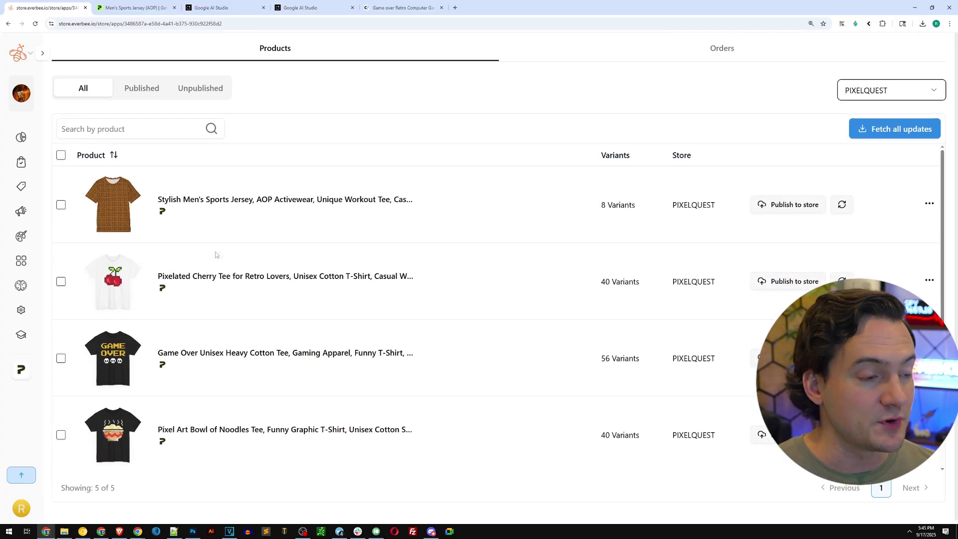
{"action": "scroll", "coordinate": [216, 256], "scroll_direction": "down", "scroll_amount": 2}
{"action": "scroll", "coordinate": [169, 253], "scroll_direction": "up", "scroll_amount": 2}
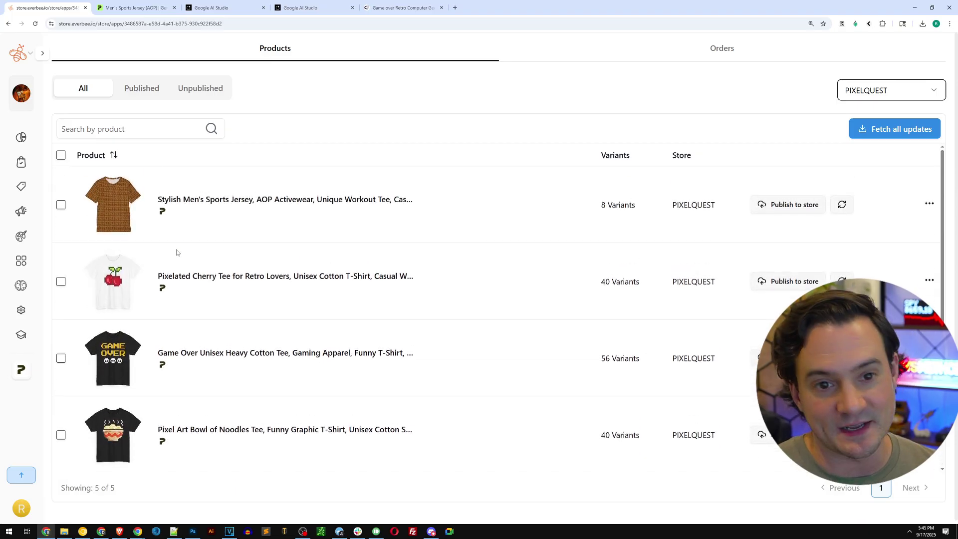
Select all five products and confirm publishing them to the store.
{"action": "left_click", "coordinate": [61, 155]}
{"action": "scroll", "coordinate": [150, 240], "scroll_direction": "down", "scroll_amount": 2}
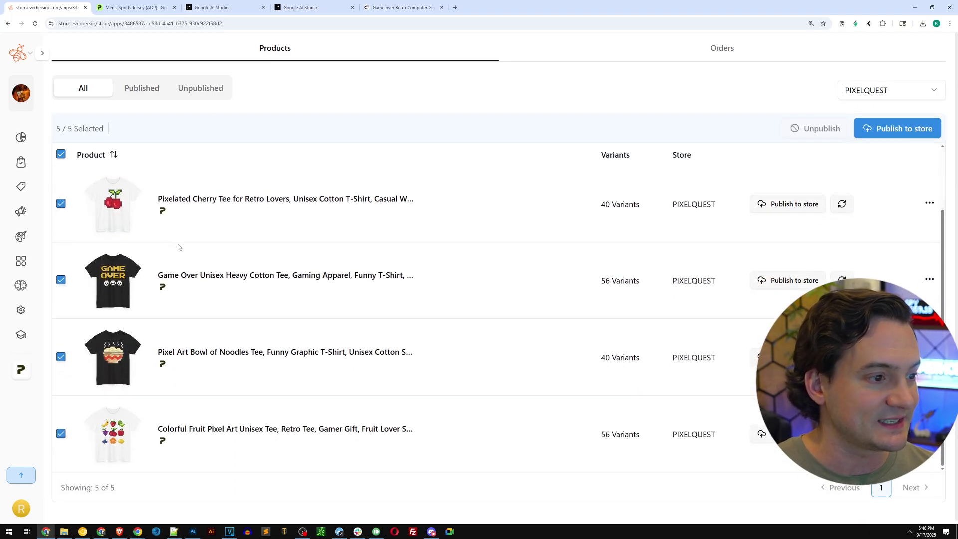
{"action": "scroll", "coordinate": [175, 248], "scroll_direction": "up", "scroll_amount": 2}
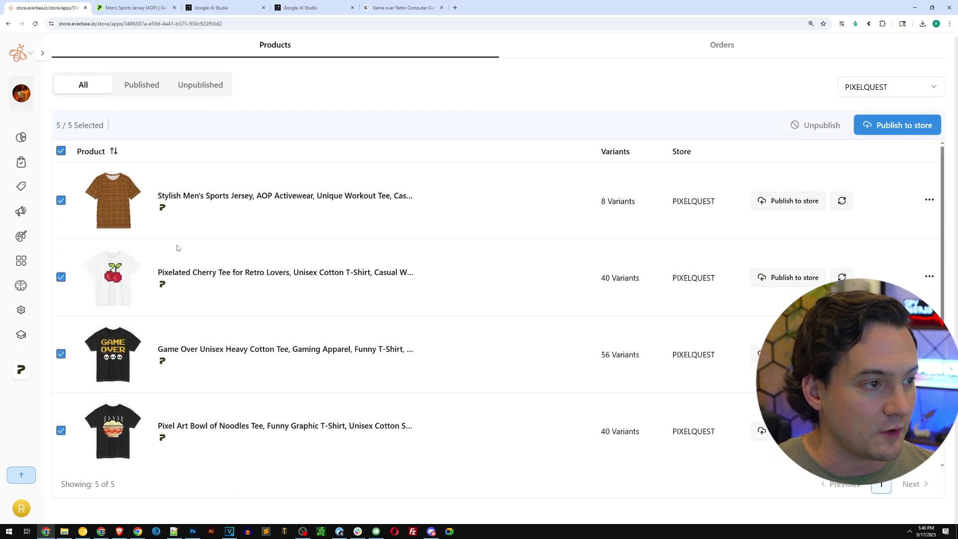
{"action": "left_click", "coordinate": [900, 127]}
{"action": "left_click", "coordinate": [607, 330]}
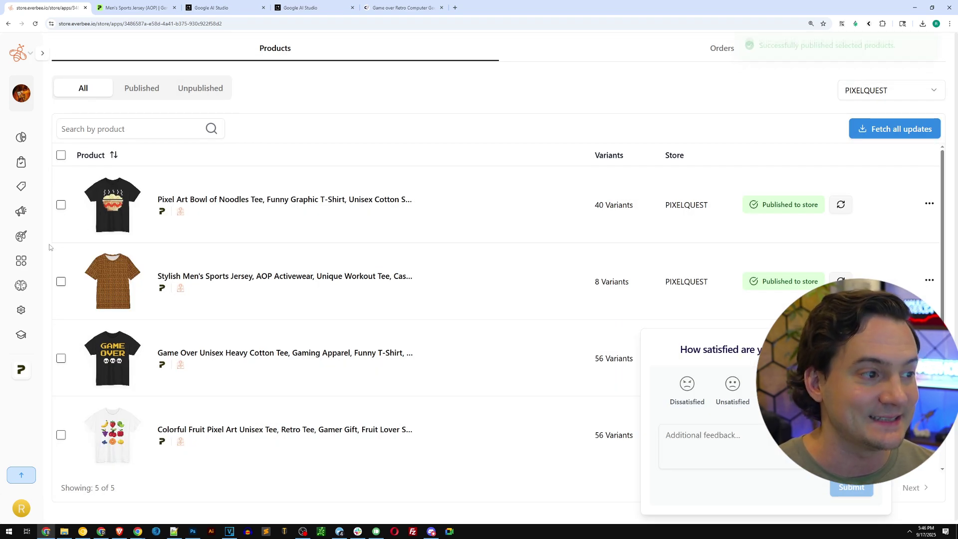
Open the Dashboard and review its setup guide, highlighting the Stripe payment task.
{"action": "left_click", "coordinate": [21, 136]}
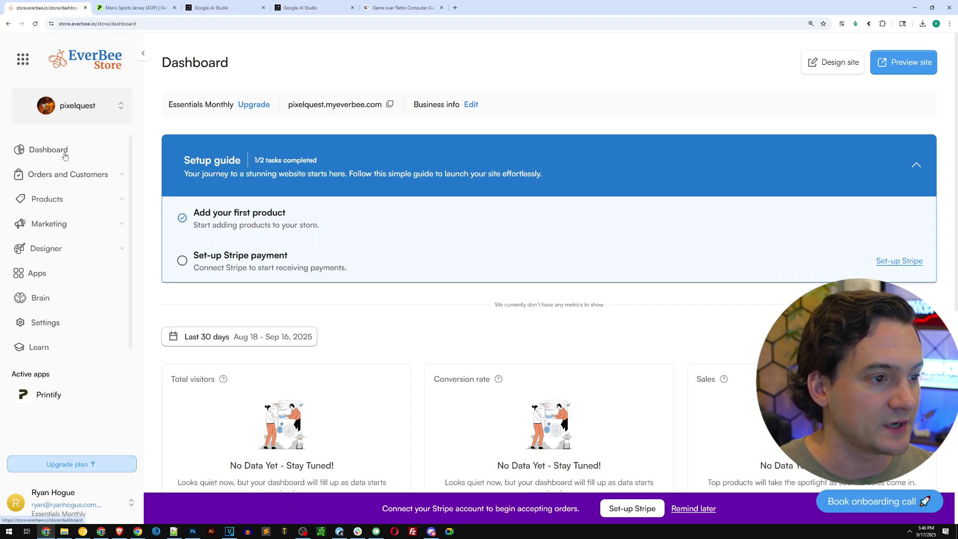
{"action": "left_click_drag", "start_coordinate": [281, 219], "coordinate": [183, 215]}
{"action": "left_click", "coordinate": [289, 214]}
{"action": "scroll", "coordinate": [292, 246], "scroll_direction": "down", "scroll_amount": 1}
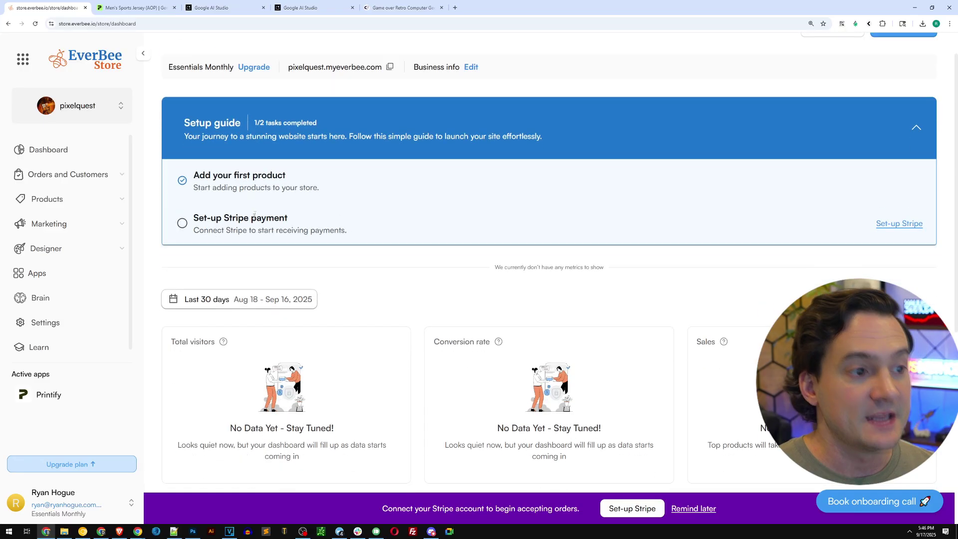
{"action": "left_click_drag", "start_coordinate": [199, 221], "coordinate": [307, 223]}
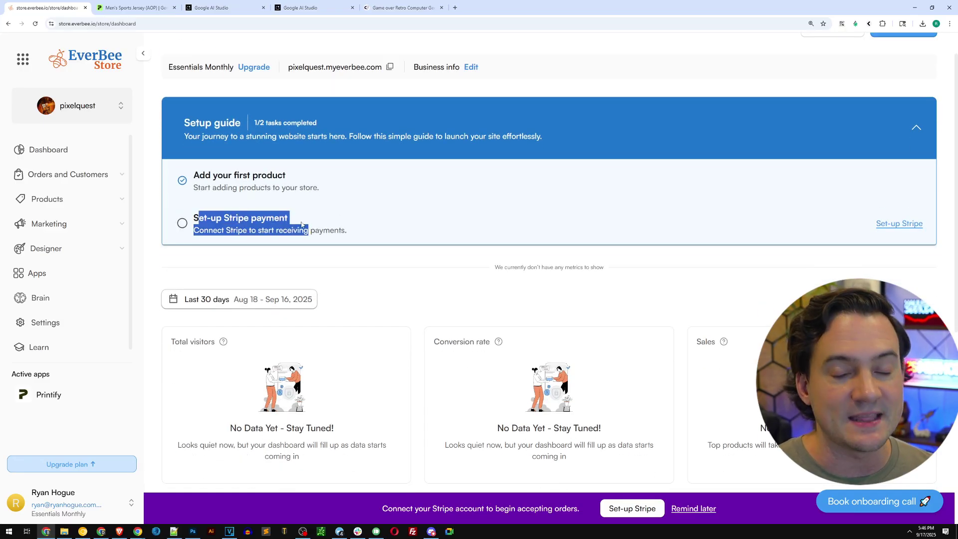
{"action": "left_click", "coordinate": [301, 224]}
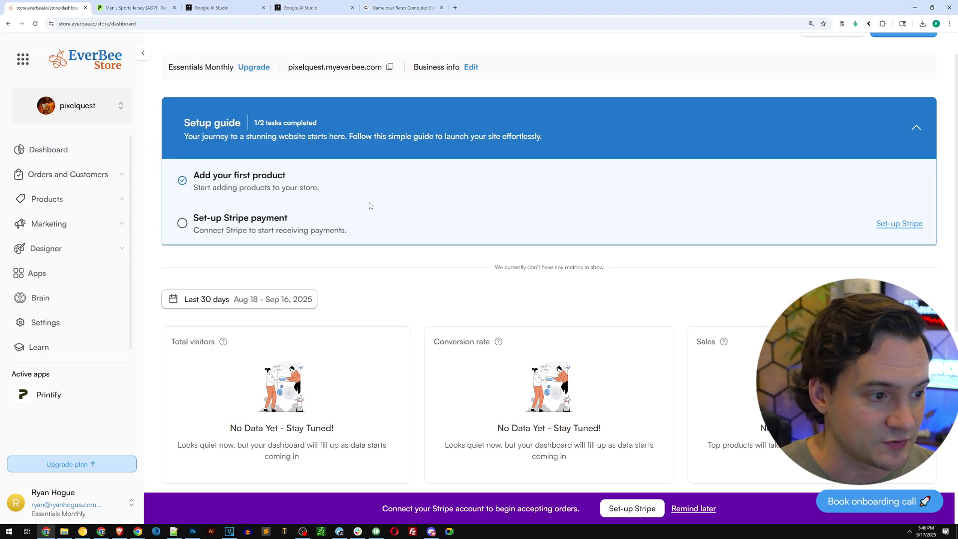
{"action": "scroll", "coordinate": [423, 204], "scroll_direction": "down", "scroll_amount": 1}
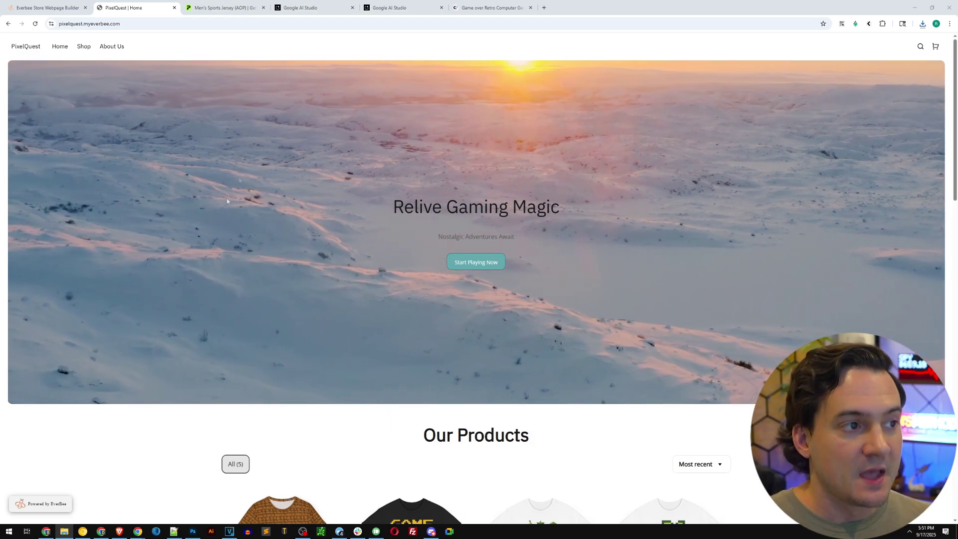
Switch to the Everbee Store Webpage Builder tab showing the Hero section editor.
{"action": "left_click", "coordinate": [57, 10]}
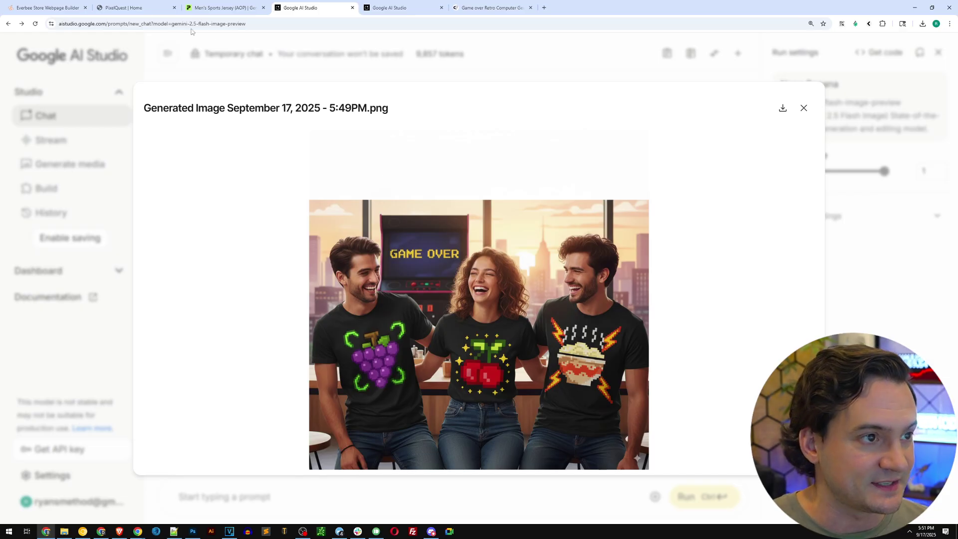
Make the hero title 'Relive Gaming Magic' bold and white.
{"action": "key", "text": "ctrl+1"}
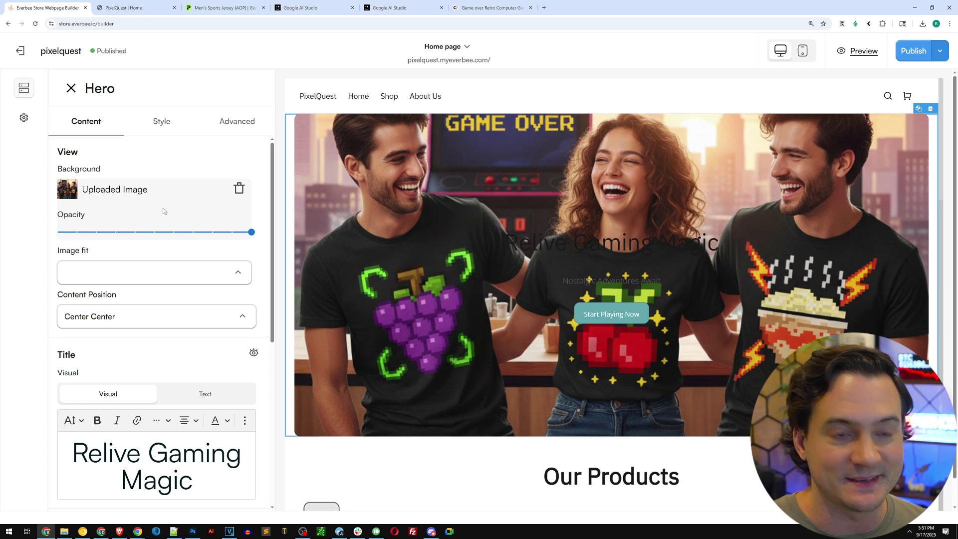
{"action": "scroll", "coordinate": [162, 250], "scroll_direction": "down", "scroll_amount": 1}
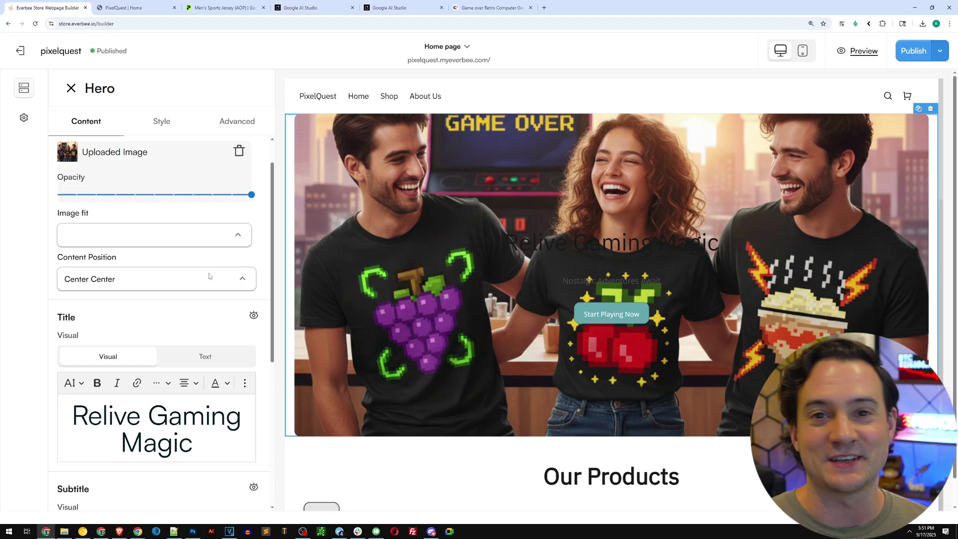
{"action": "scroll", "coordinate": [152, 278], "scroll_direction": "down", "scroll_amount": 3}
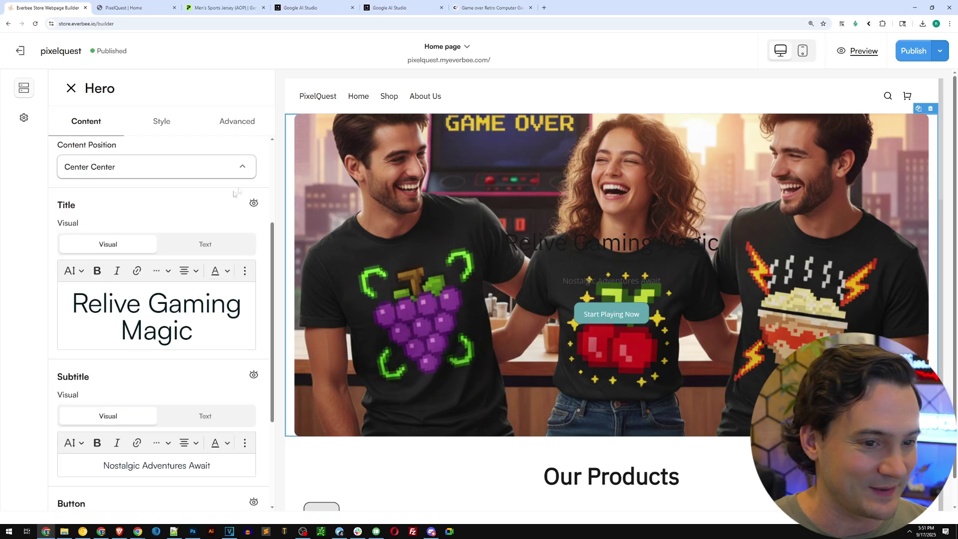
{"action": "left_click_drag", "start_coordinate": [201, 319], "coordinate": [78, 300]}
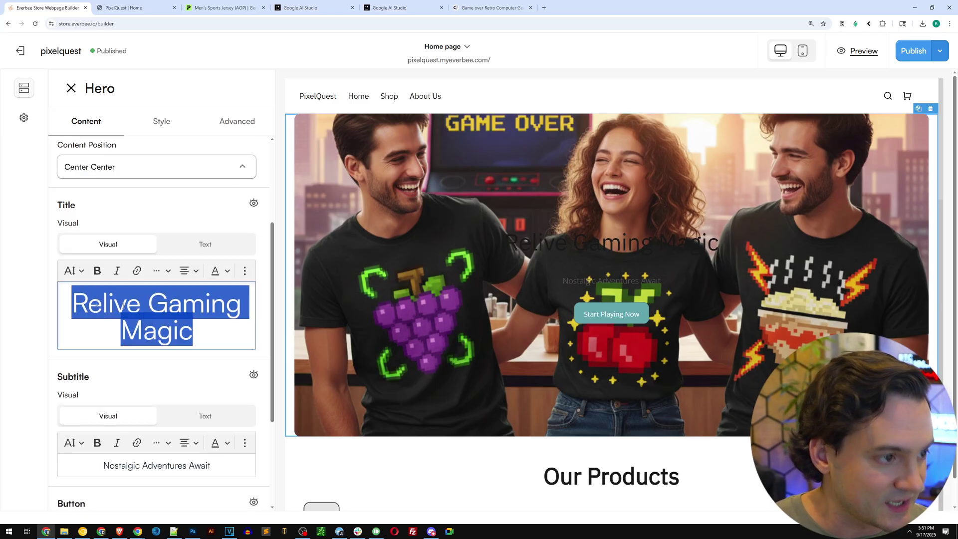
{"action": "left_click", "coordinate": [97, 271]}
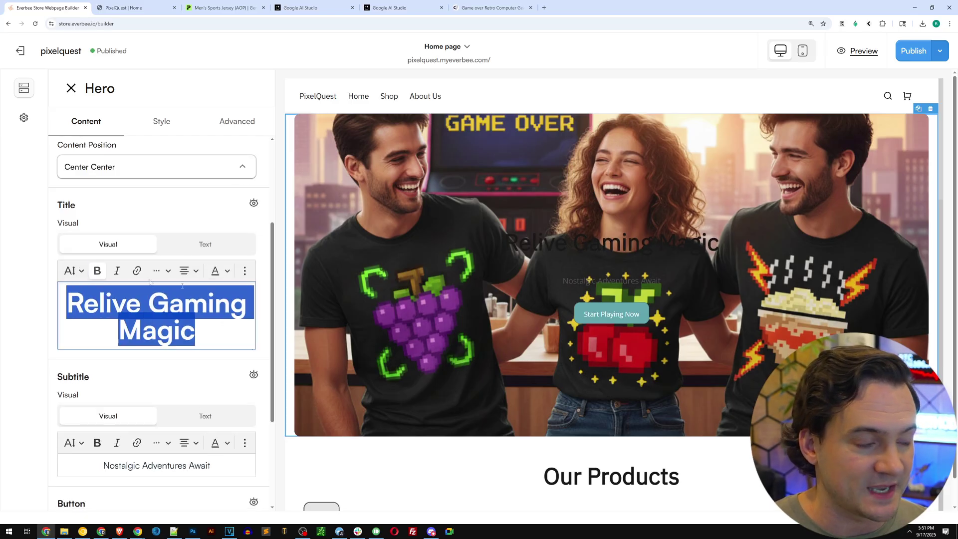
{"action": "left_click", "coordinate": [189, 320]}
{"action": "scroll", "coordinate": [188, 319], "scroll_direction": "down", "scroll_amount": 2}
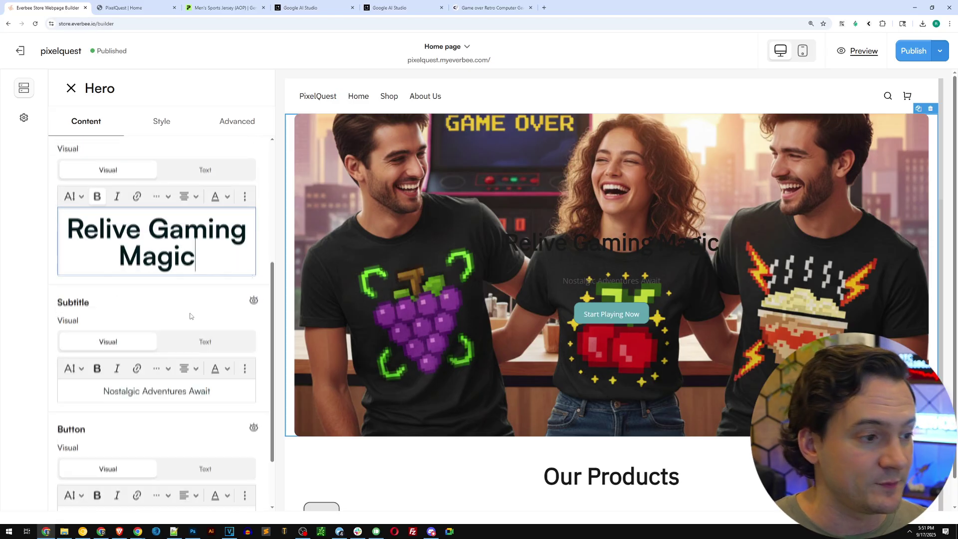
{"action": "scroll", "coordinate": [185, 314], "scroll_direction": "down", "scroll_amount": 2}
{"action": "scroll", "coordinate": [167, 299], "scroll_direction": "up", "scroll_amount": 2}
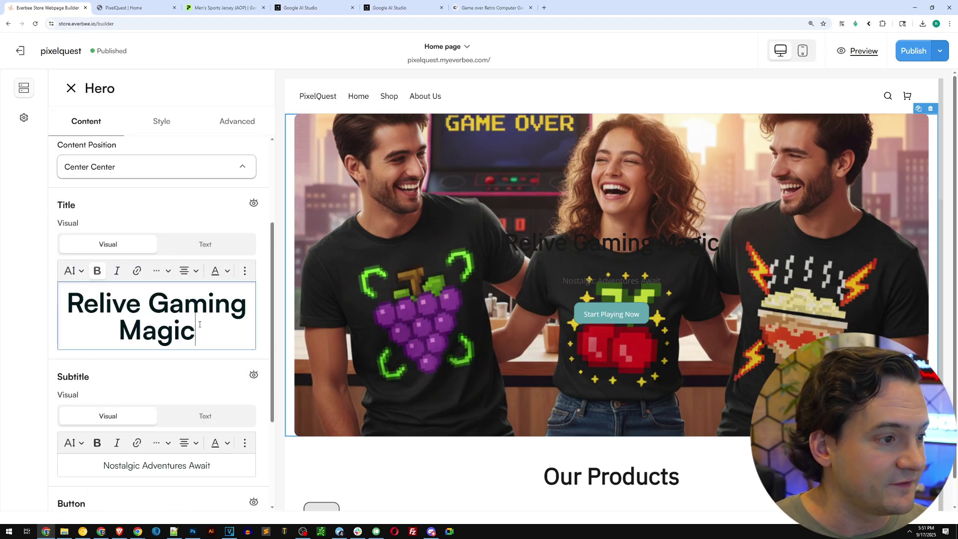
{"action": "triple_click", "coordinate": [200, 304]}
{"action": "left_click", "coordinate": [228, 272]}
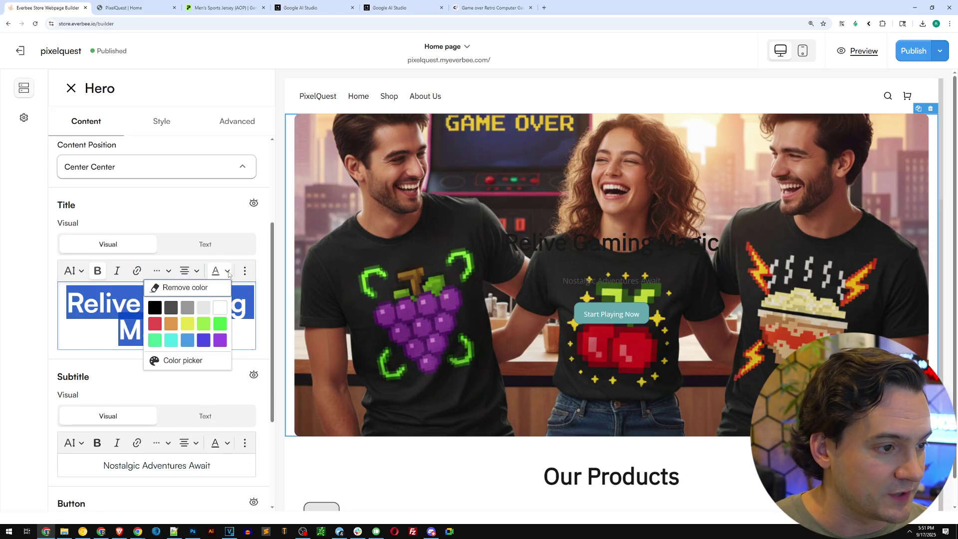
{"action": "left_click", "coordinate": [224, 302]}
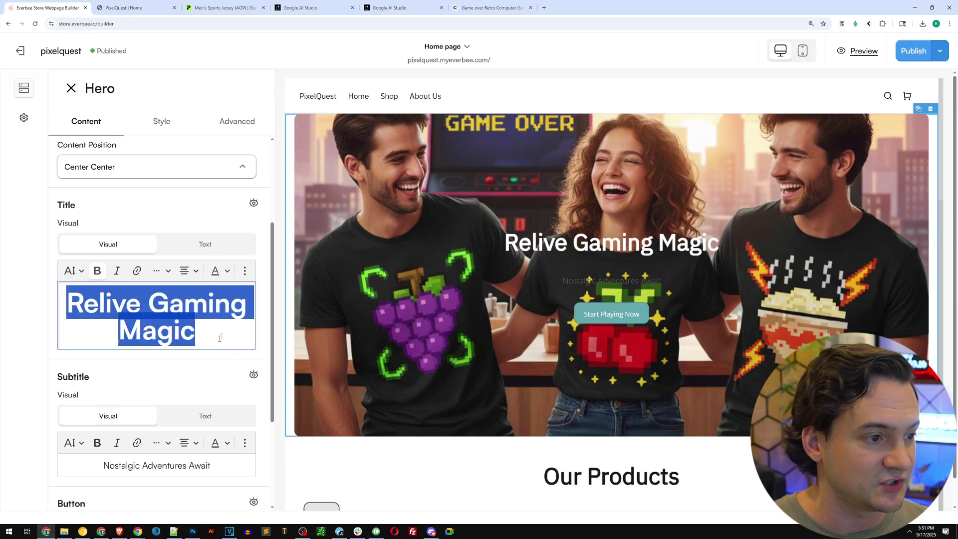
{"action": "key", "text": "BackSpace"}
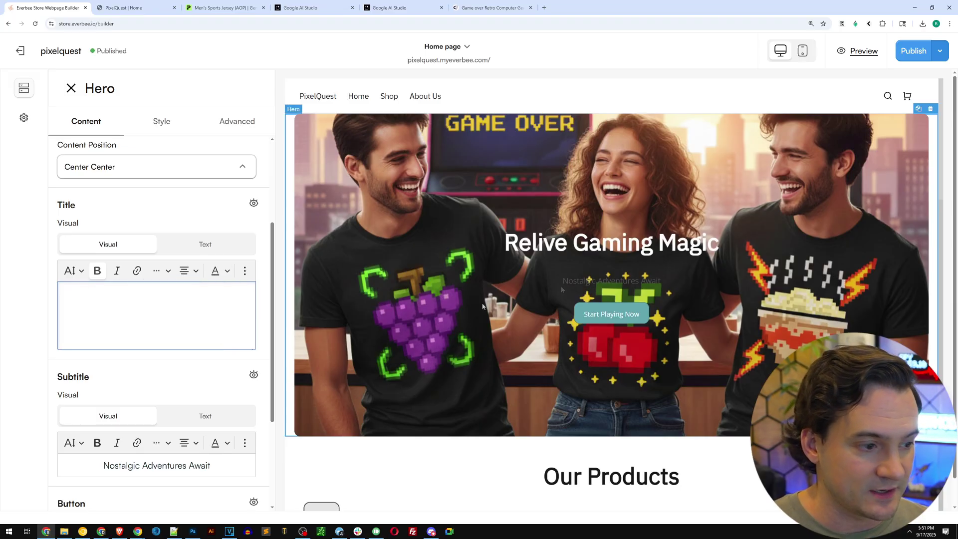
Turn the subtitle 'Nostalgic Adventures Await' white.
{"action": "scroll", "coordinate": [155, 349], "scroll_direction": "down", "scroll_amount": 2}
{"action": "left_click", "coordinate": [161, 390]}
{"action": "key", "text": "ctrl+a"}
{"action": "left_click", "coordinate": [217, 368]}
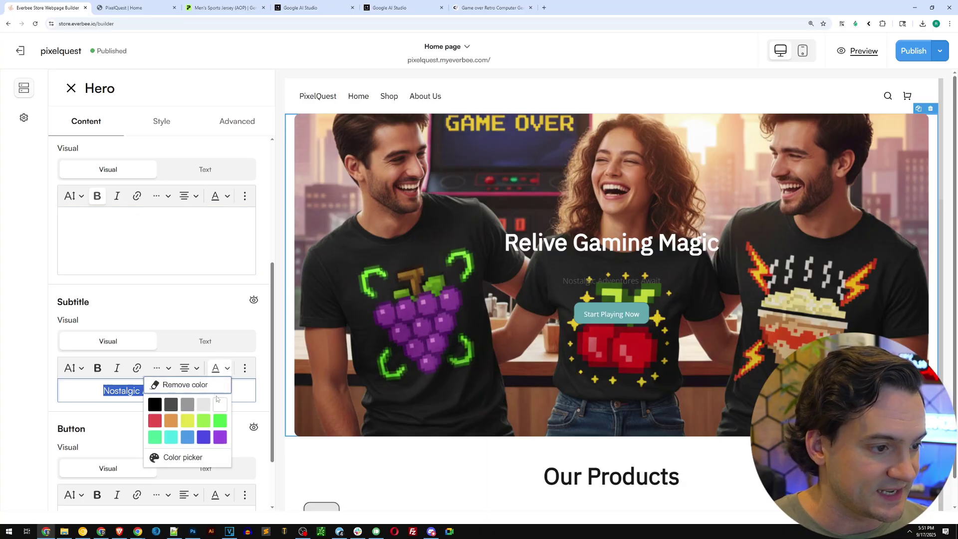
{"action": "left_click", "coordinate": [220, 403]}
{"action": "left_click", "coordinate": [209, 367]}
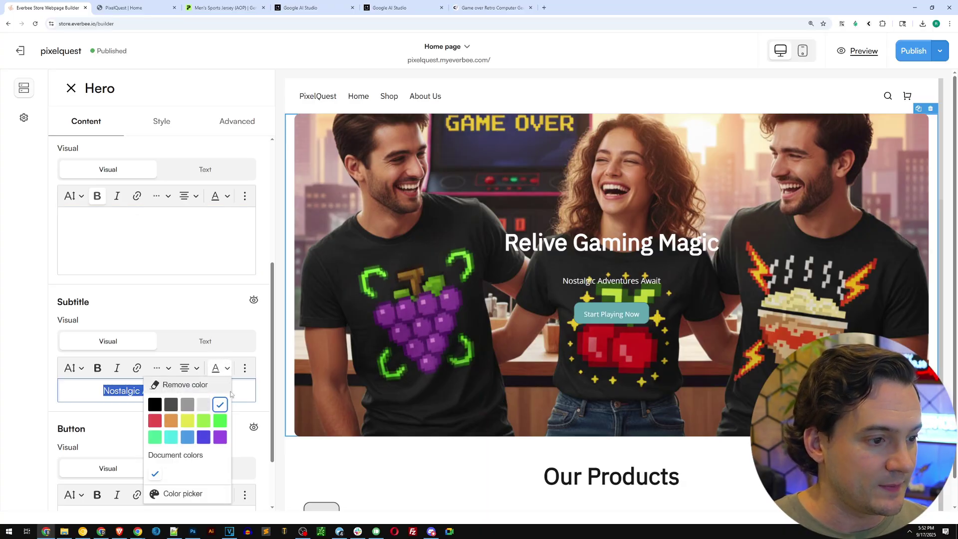
{"action": "left_click", "coordinate": [208, 400]}
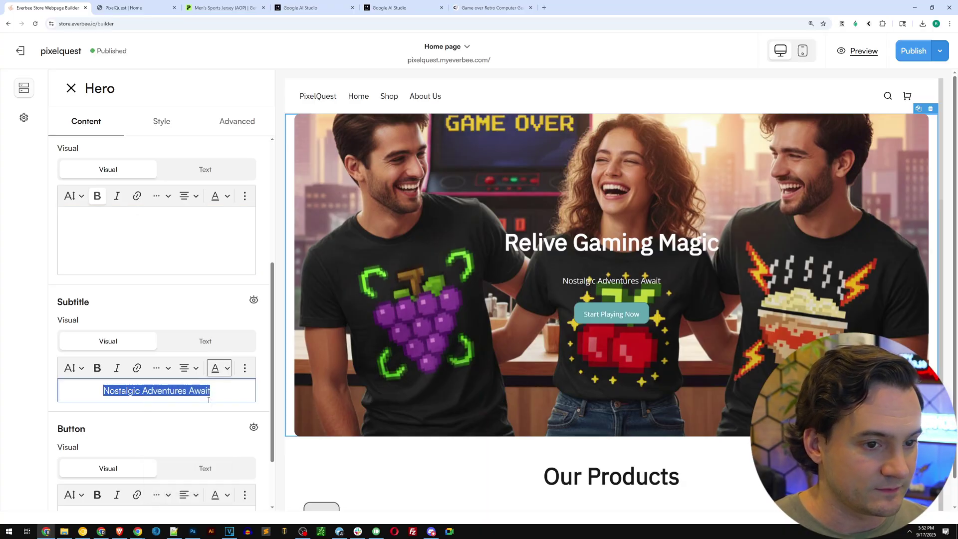
{"action": "left_click", "coordinate": [248, 323]}
Publish the updated home page.
{"action": "scroll", "coordinate": [205, 372], "scroll_direction": "down", "scroll_amount": 2}
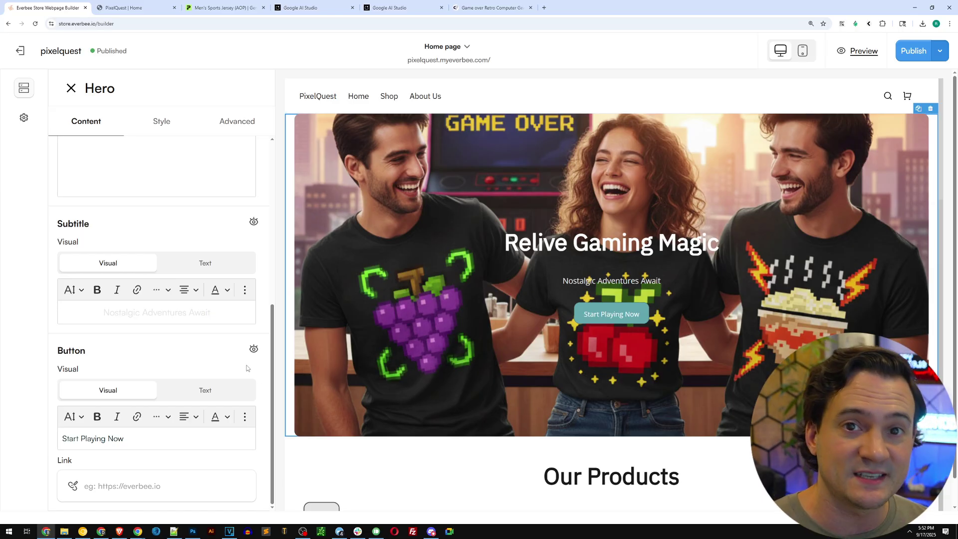
{"action": "scroll", "coordinate": [238, 345], "scroll_direction": "up", "scroll_amount": 1}
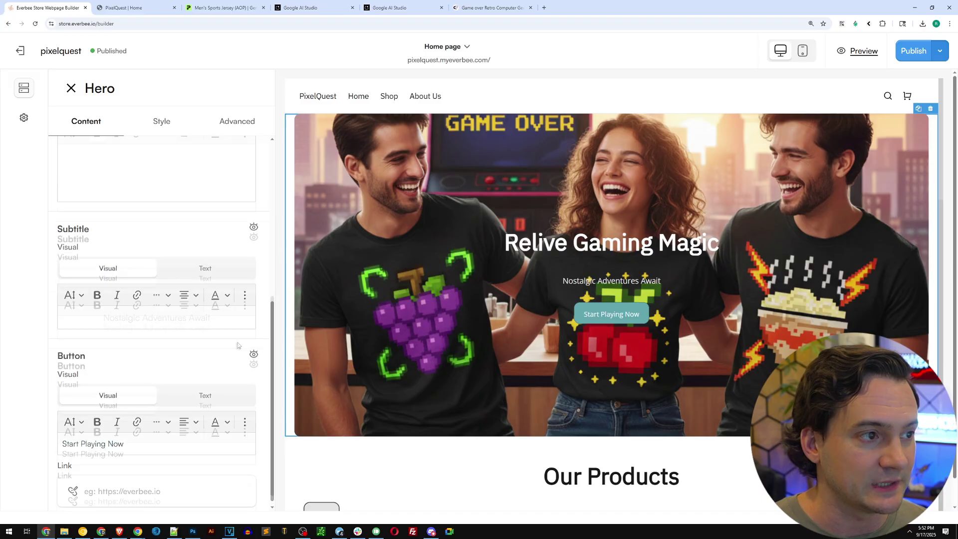
{"action": "scroll", "coordinate": [238, 345], "scroll_direction": "up", "scroll_amount": 5}
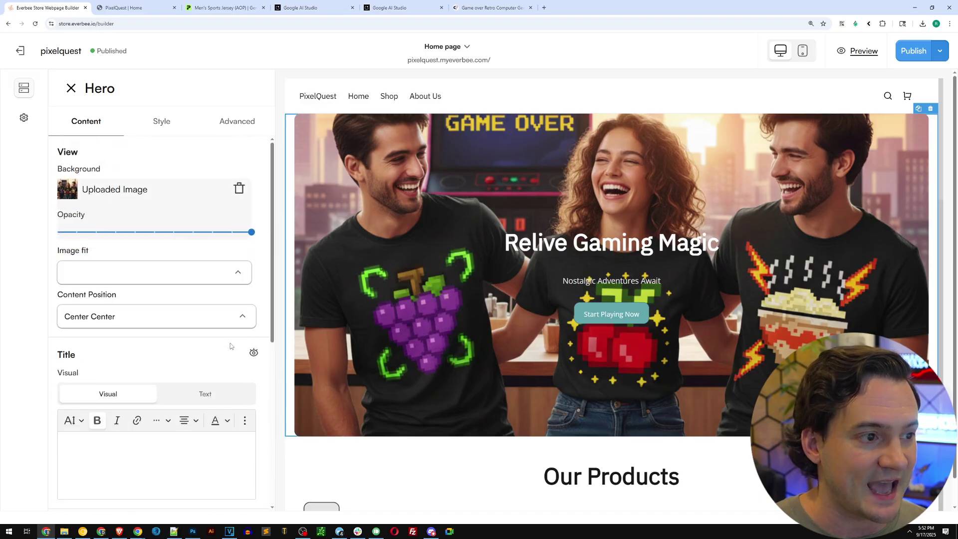
{"action": "left_click", "coordinate": [915, 61]}
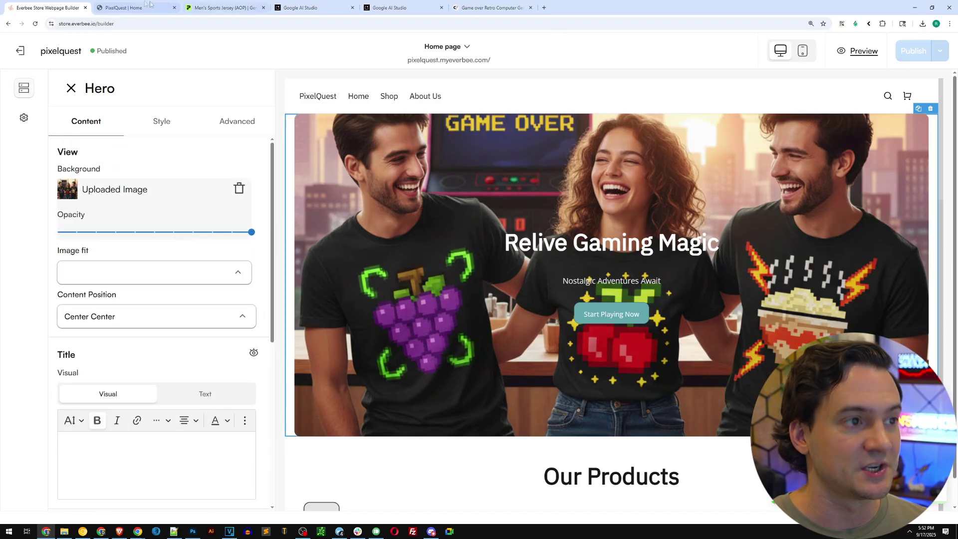
Reload the live PixelQuest home page to show the new banner and capture the jersey tee image.
{"action": "left_click", "coordinate": [126, 8]}
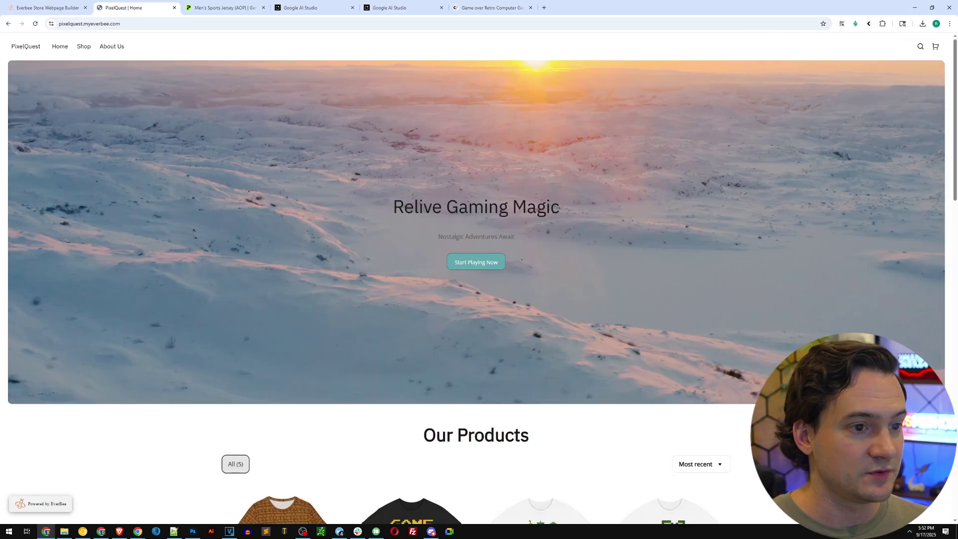
{"action": "key", "text": "F5"}
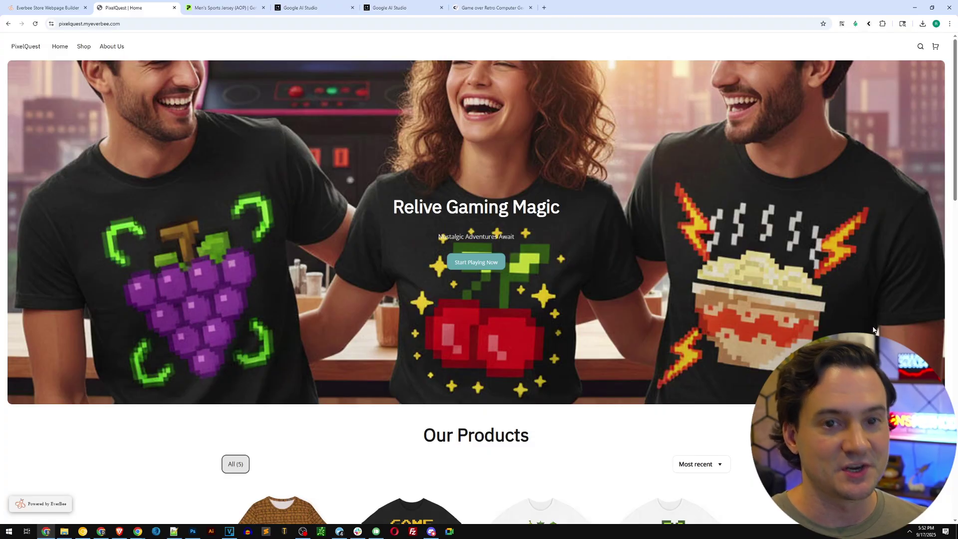
{"action": "scroll", "coordinate": [866, 315], "scroll_direction": "down", "scroll_amount": 3}
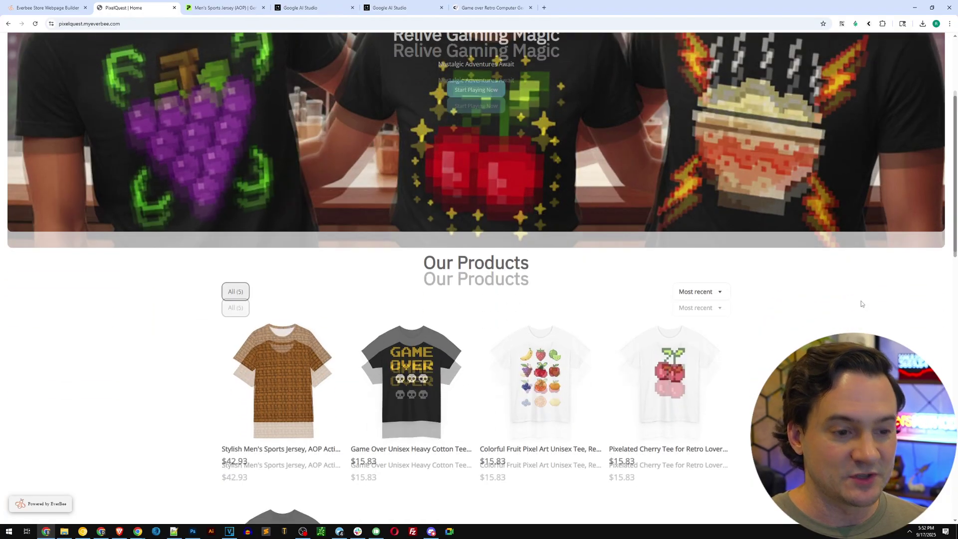
{"action": "scroll", "coordinate": [840, 291], "scroll_direction": "down", "scroll_amount": 3}
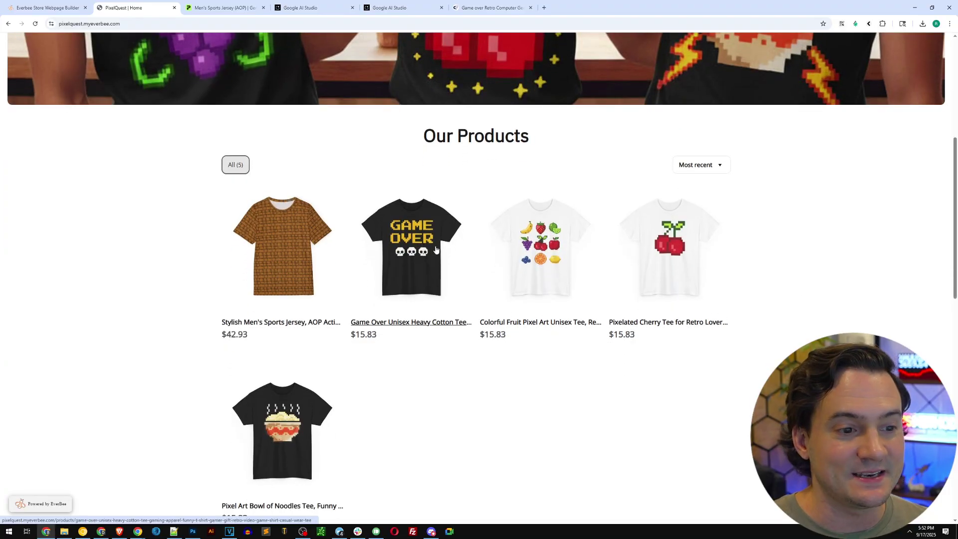
{"action": "key", "text": "Print"}
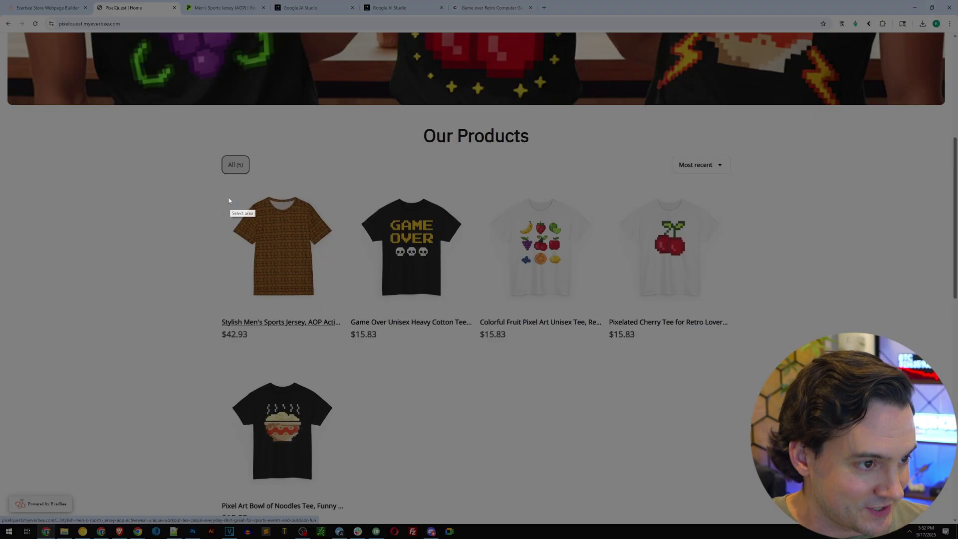
{"action": "left_click_drag", "start_coordinate": [212, 184], "coordinate": [342, 359]}
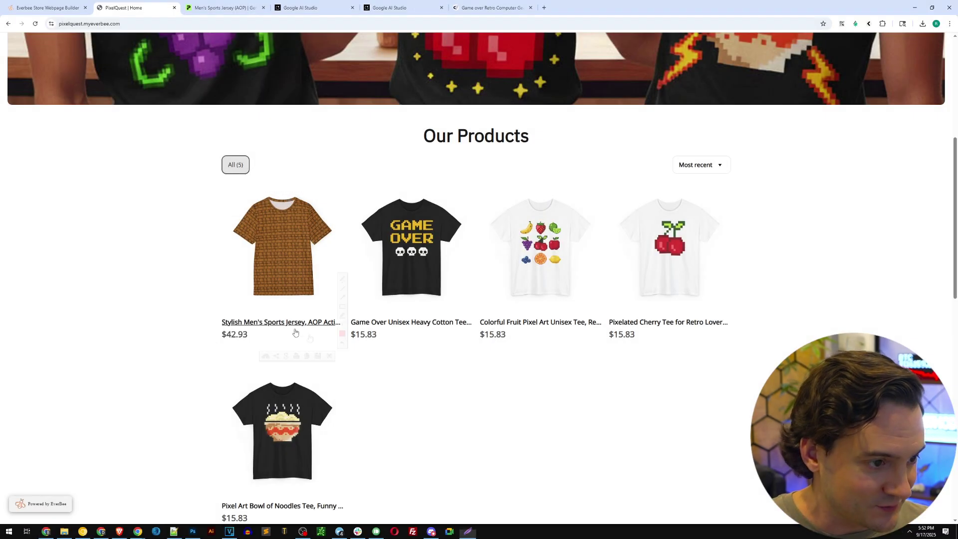
Open the Game Over, Colorful Fruit and Pixelated Cherry tee pages in new tabs.
{"action": "middle_click", "coordinate": [420, 245]}
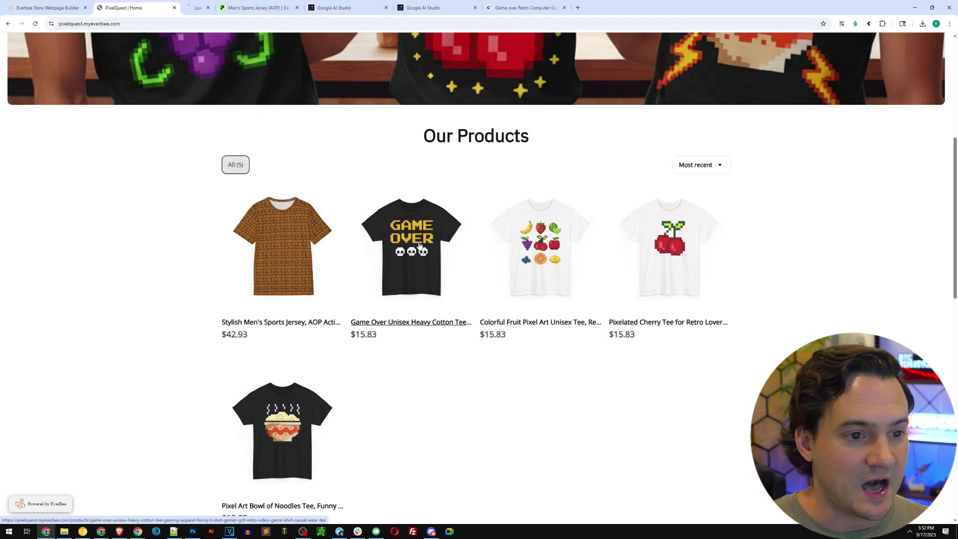
{"action": "middle_click", "coordinate": [541, 244]}
{"action": "middle_click", "coordinate": [669, 244]}
{"action": "key", "text": "ctrl+Tab"}
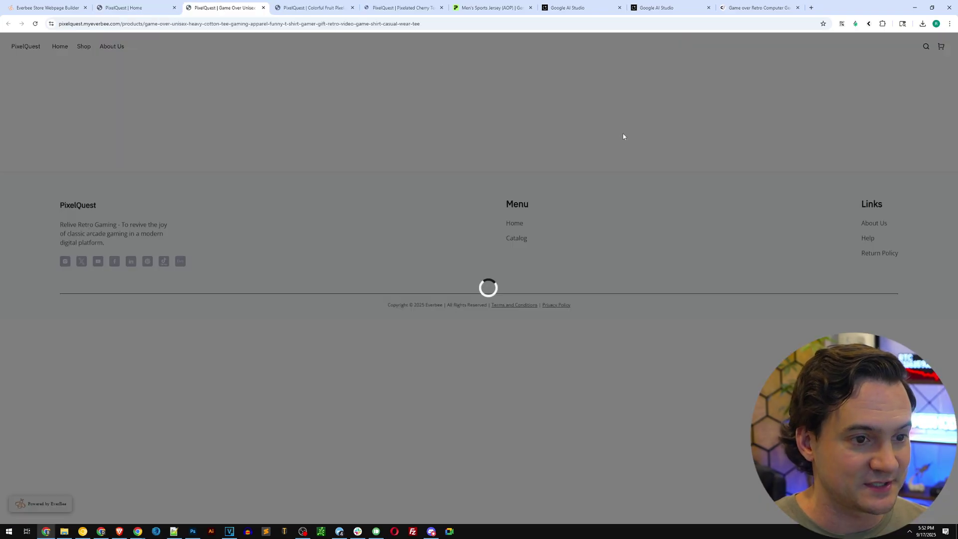
Browse the Game Over tee's colour variant images, orange through navy, in the enlarged gallery.
{"action": "scroll", "coordinate": [282, 167], "scroll_direction": "down", "scroll_amount": 1}
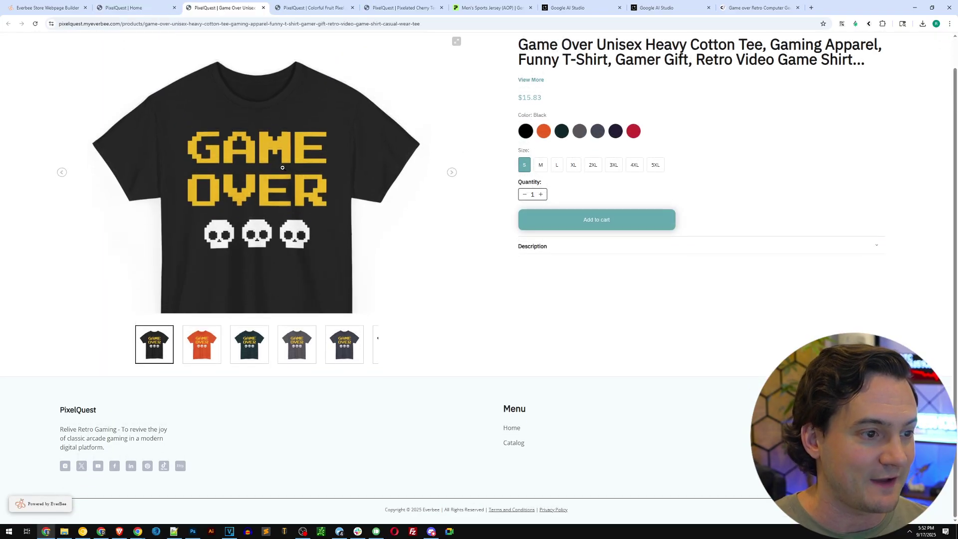
{"action": "scroll", "coordinate": [283, 168], "scroll_direction": "up", "scroll_amount": 1}
{"action": "left_click", "coordinate": [365, 200]}
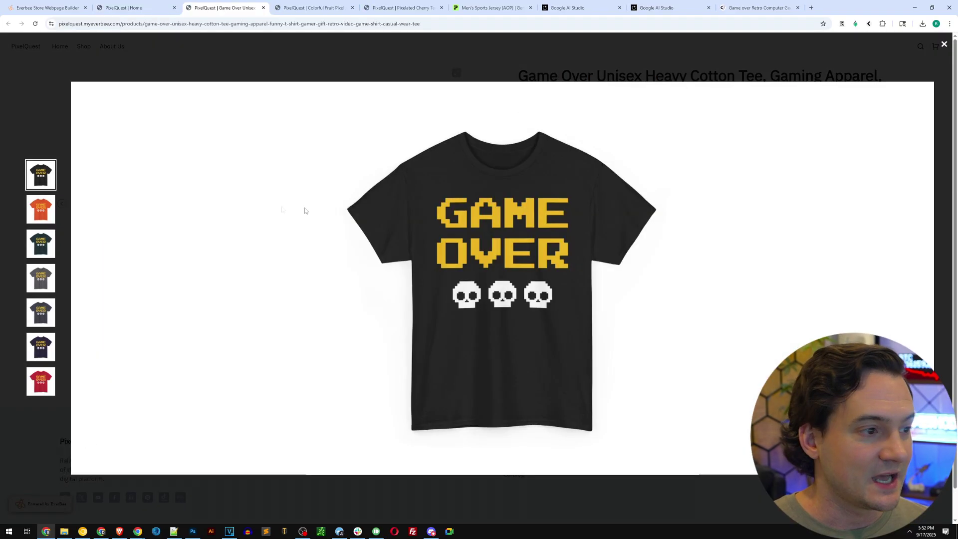
{"action": "left_click", "coordinate": [40, 208]}
{"action": "left_click", "coordinate": [40, 243]}
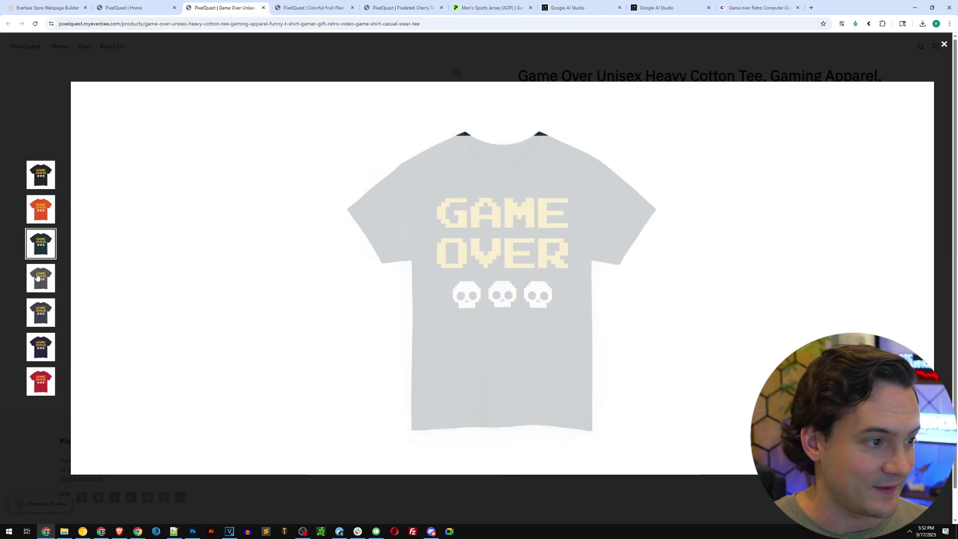
{"action": "left_click", "coordinate": [38, 276]}
{"action": "left_click", "coordinate": [43, 314]}
{"action": "left_click", "coordinate": [42, 348]}
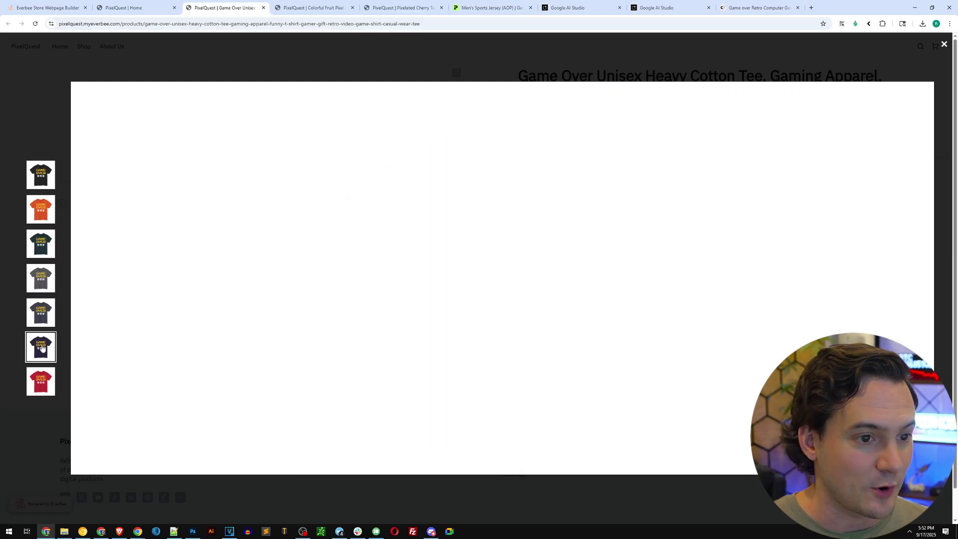
{"action": "left_click", "coordinate": [478, 67]}
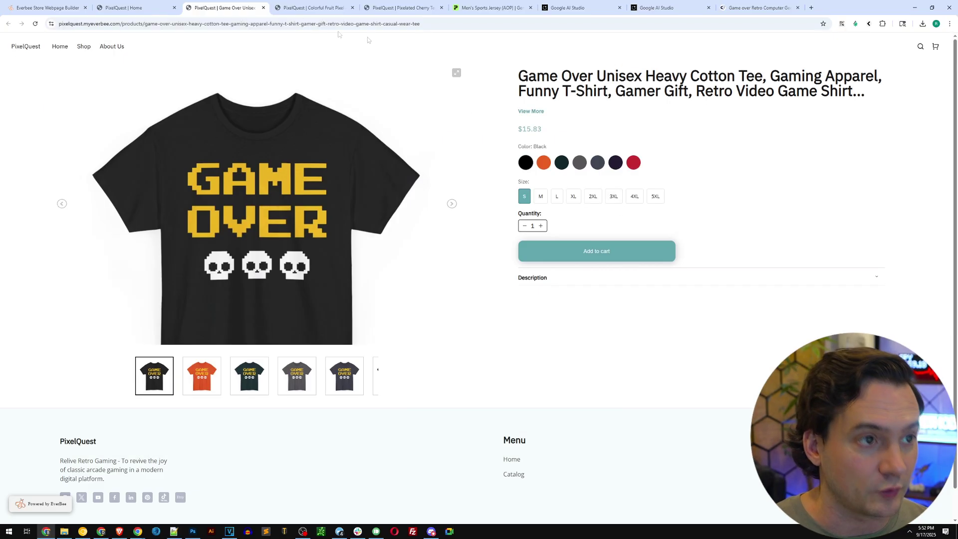
Preview the Colorful Fruit tee in black, Yellow Haze, Lime, Royal blue, Navy and Light Pink.
{"action": "left_click", "coordinate": [308, 8]}
{"action": "left_click", "coordinate": [545, 163]}
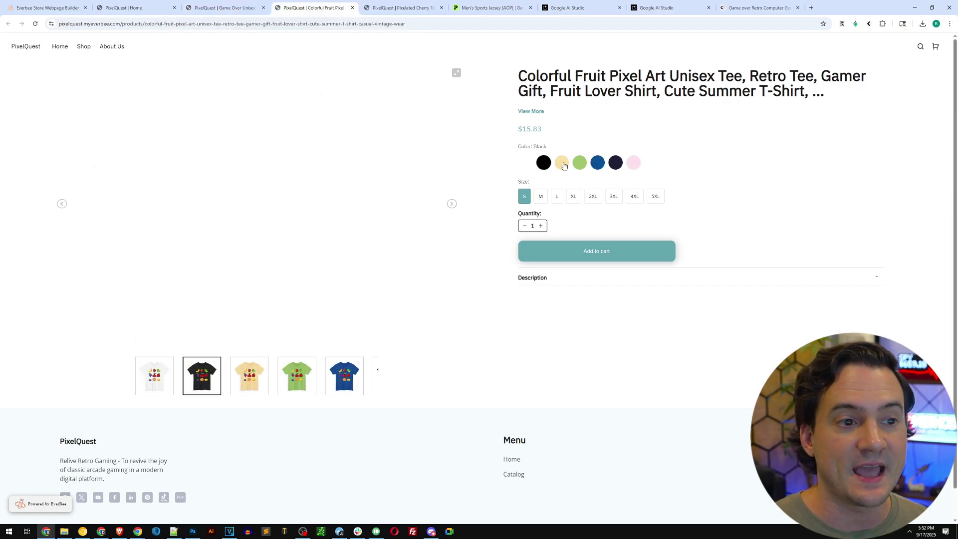
{"action": "left_click", "coordinate": [563, 164]}
{"action": "left_click", "coordinate": [580, 164]}
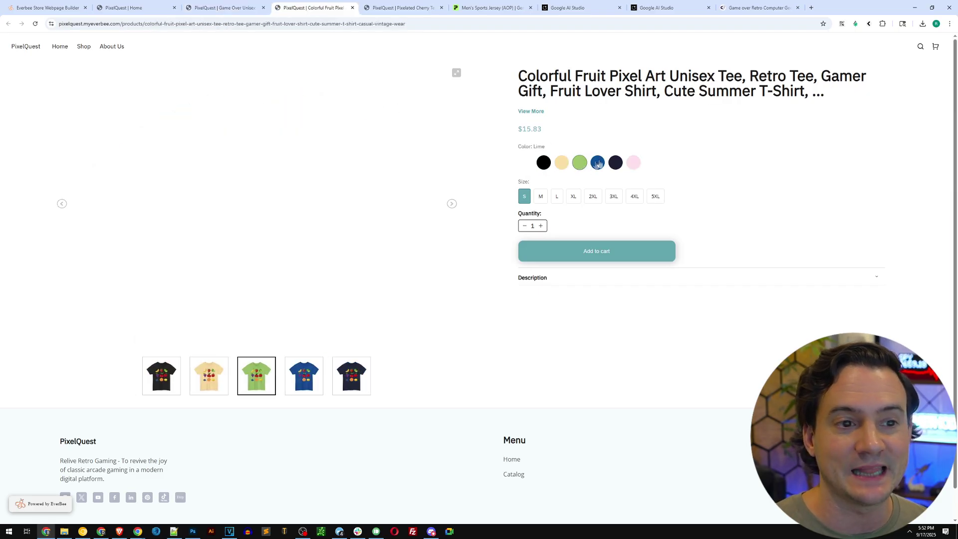
{"action": "left_click", "coordinate": [599, 164]}
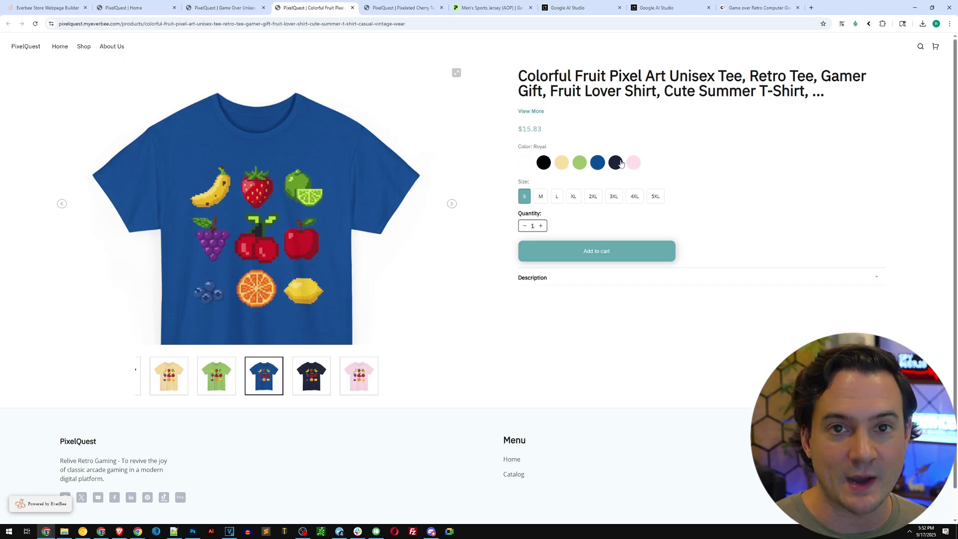
{"action": "left_click", "coordinate": [622, 164]}
{"action": "left_click", "coordinate": [635, 164]}
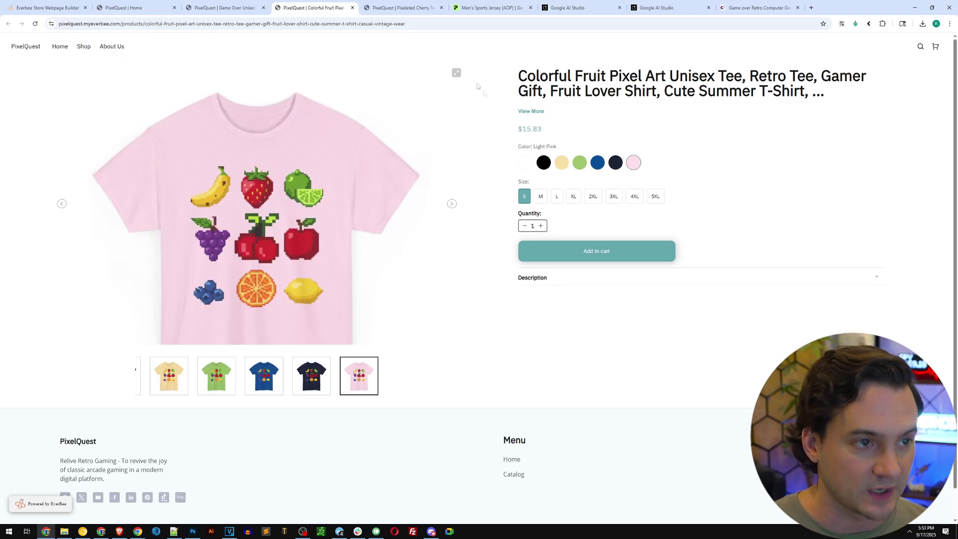
Preview the Pixelated Cherry tee in Sand, Neon Green, Sky and Light Pink.
{"action": "left_click", "coordinate": [401, 11]}
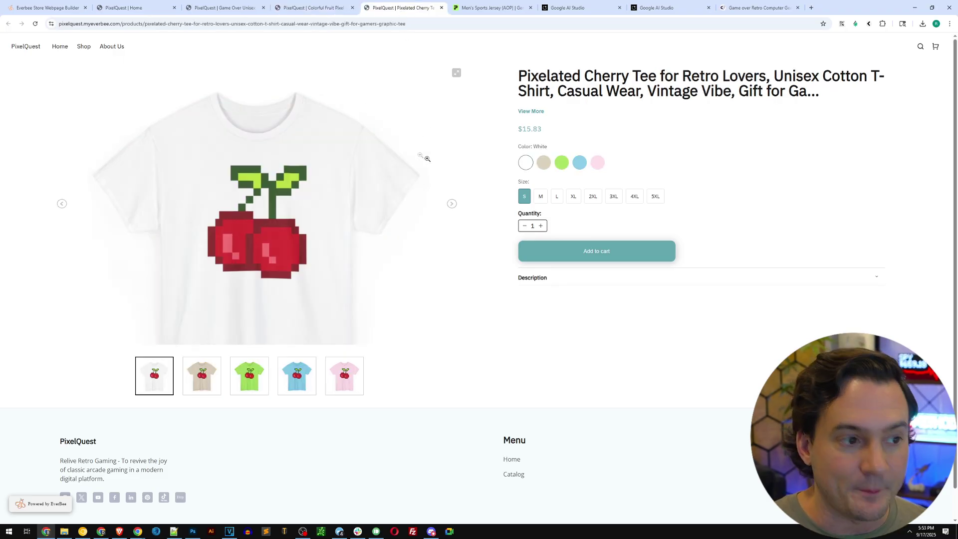
{"action": "left_click", "coordinate": [544, 164]}
{"action": "left_click", "coordinate": [563, 165]}
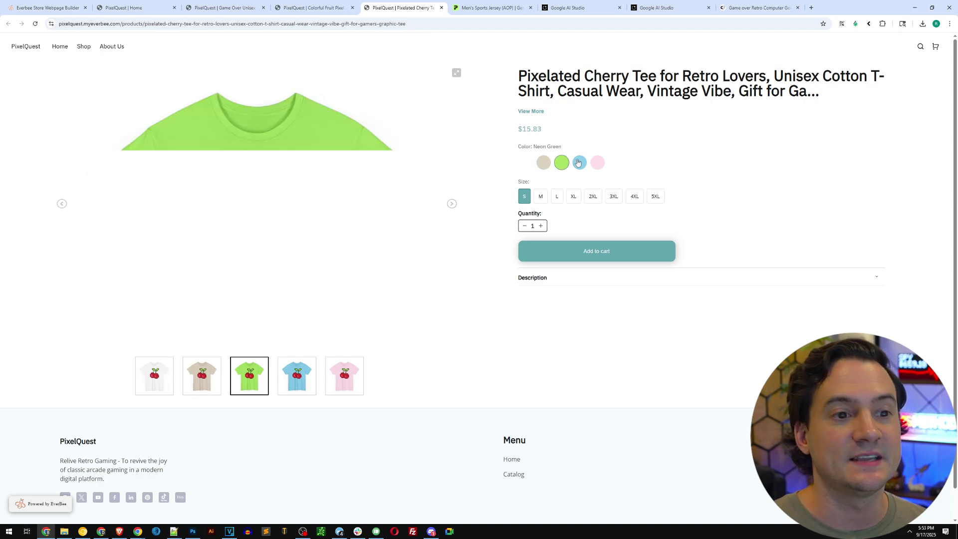
{"action": "left_click", "coordinate": [579, 165]}
{"action": "left_click", "coordinate": [598, 162]}
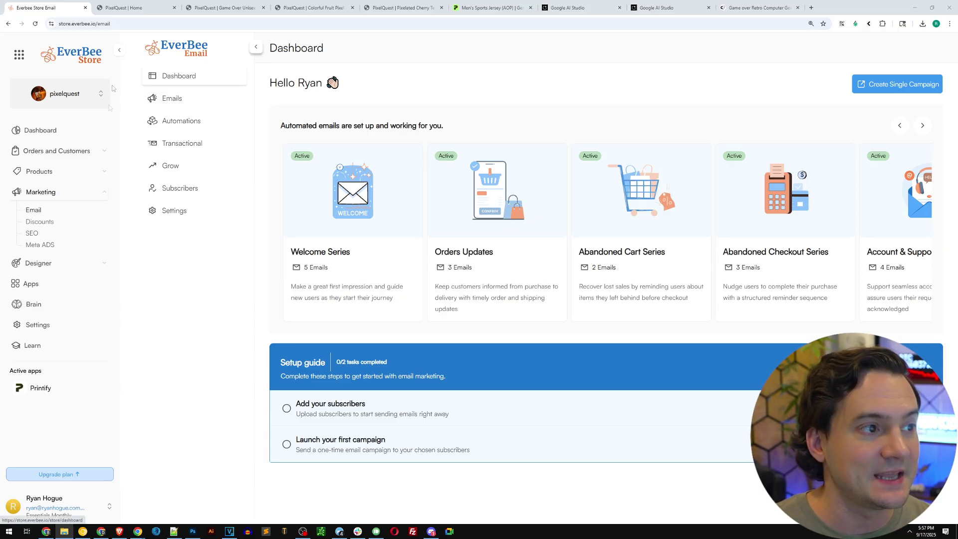
Collapse the sidebar, capture the automation cards, then browse to Subscription and back to Welcome Series.
{"action": "left_click", "coordinate": [119, 50]}
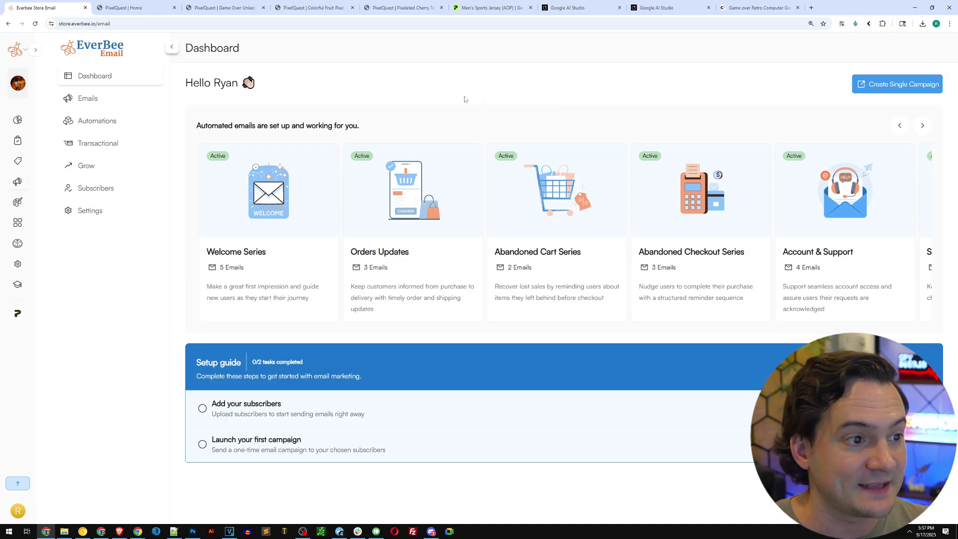
{"action": "key", "text": "Print"}
{"action": "left_click_drag", "start_coordinate": [181, 134], "coordinate": [603, 240]}
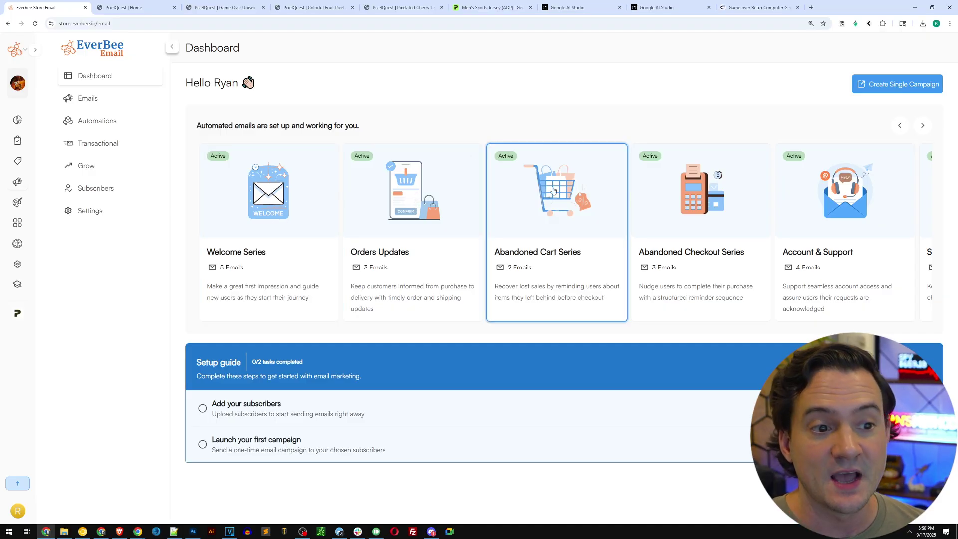
{"action": "left_click", "coordinate": [923, 125]}
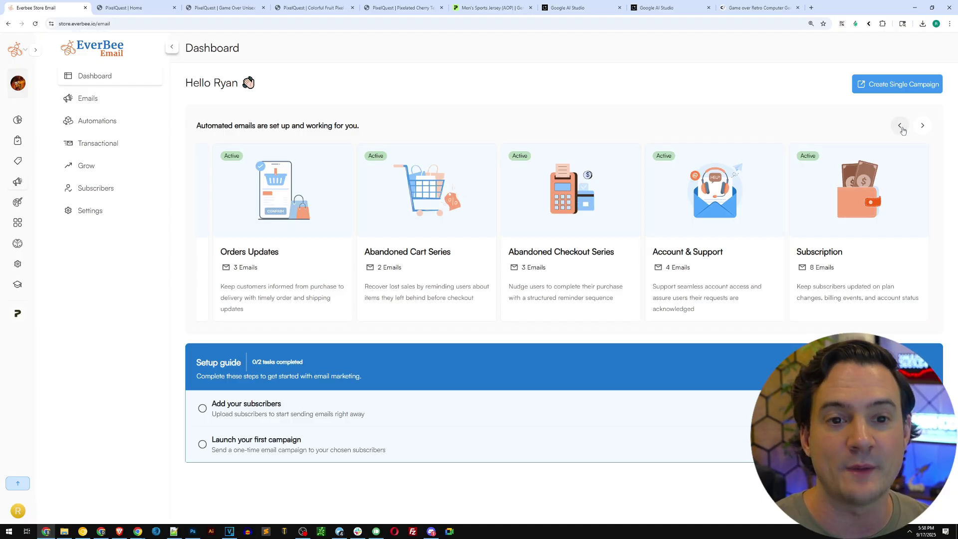
{"action": "left_click", "coordinate": [901, 126]}
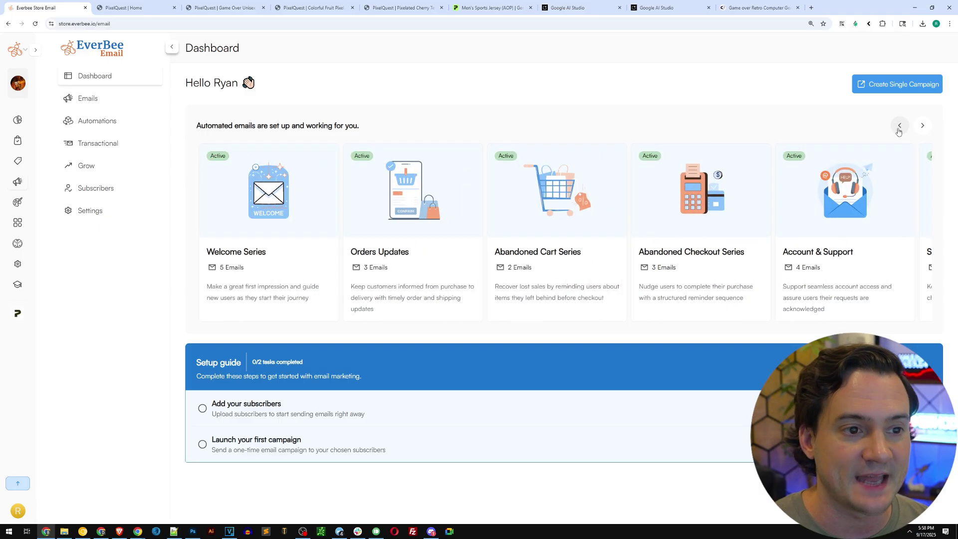